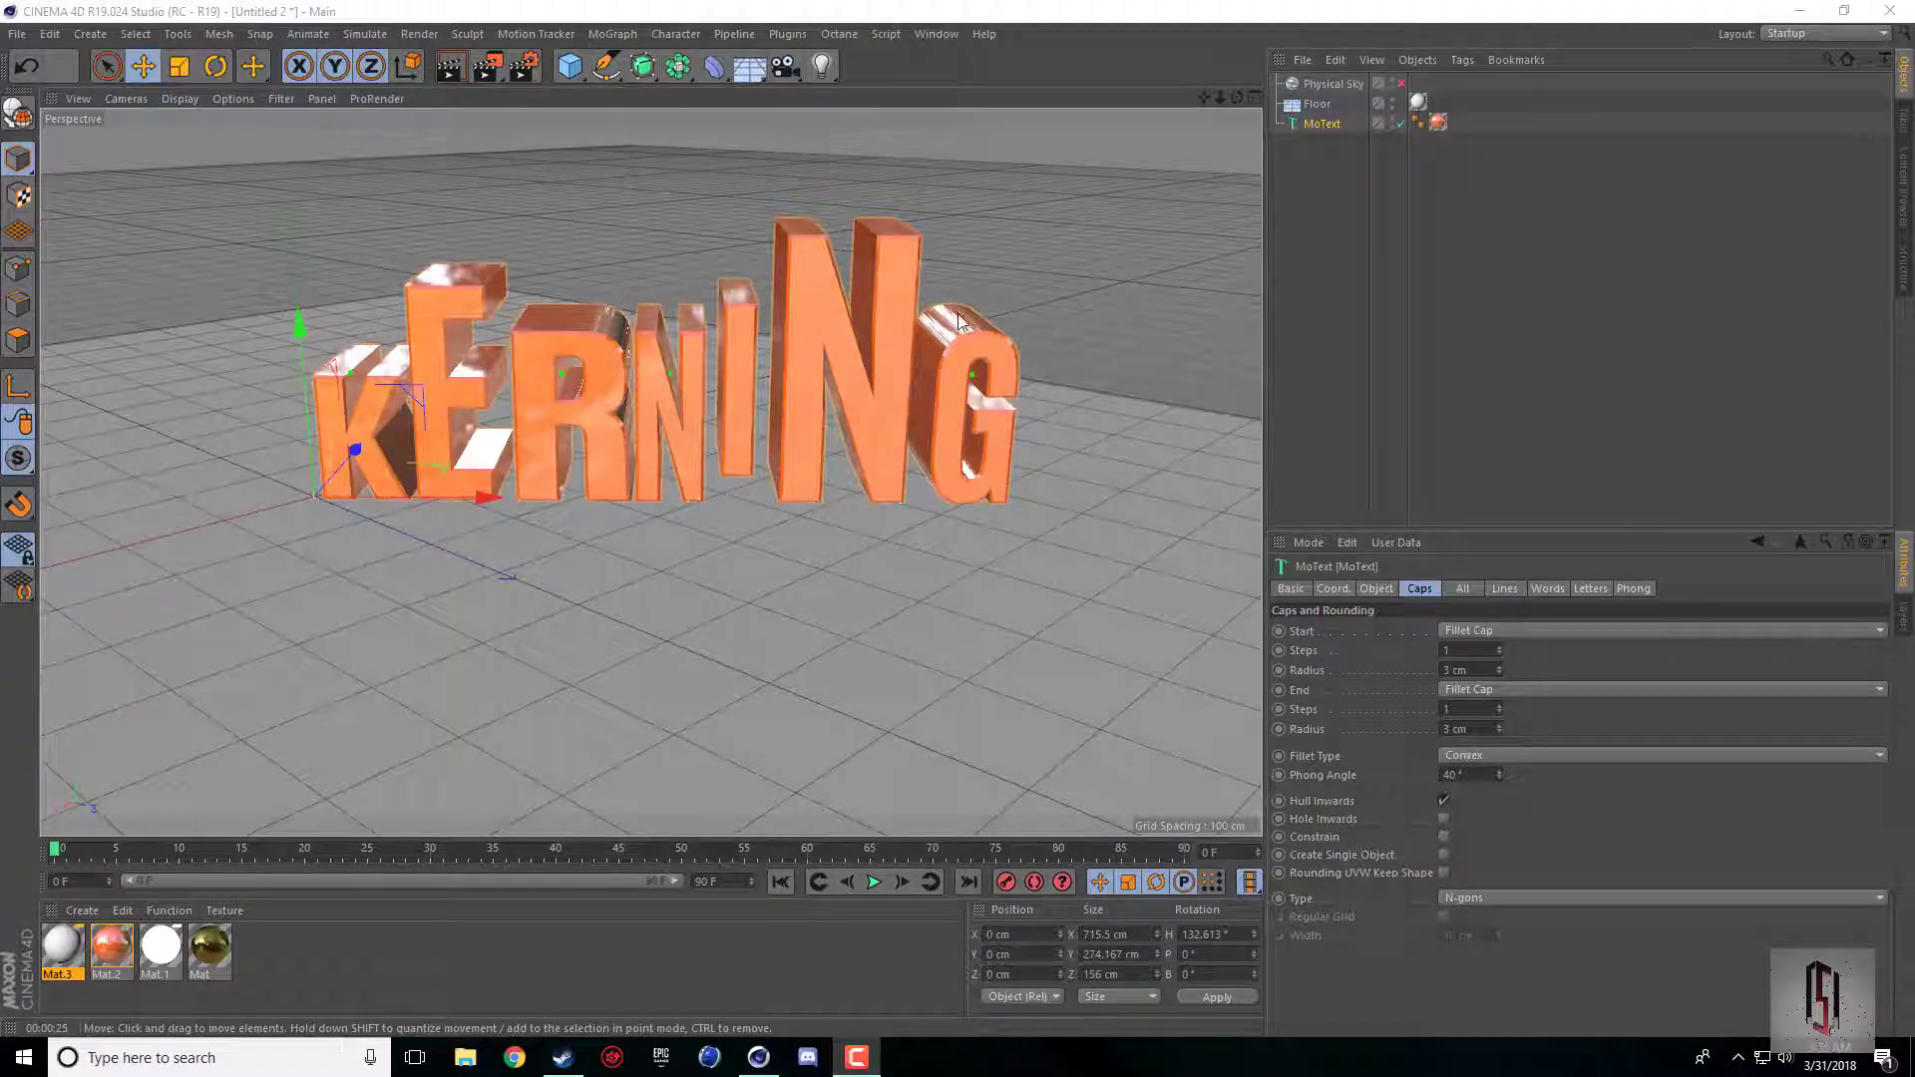
Reveal the kerning settings of the KERNING text and enable the Show 3D GUI option.
left_click(1382, 589)
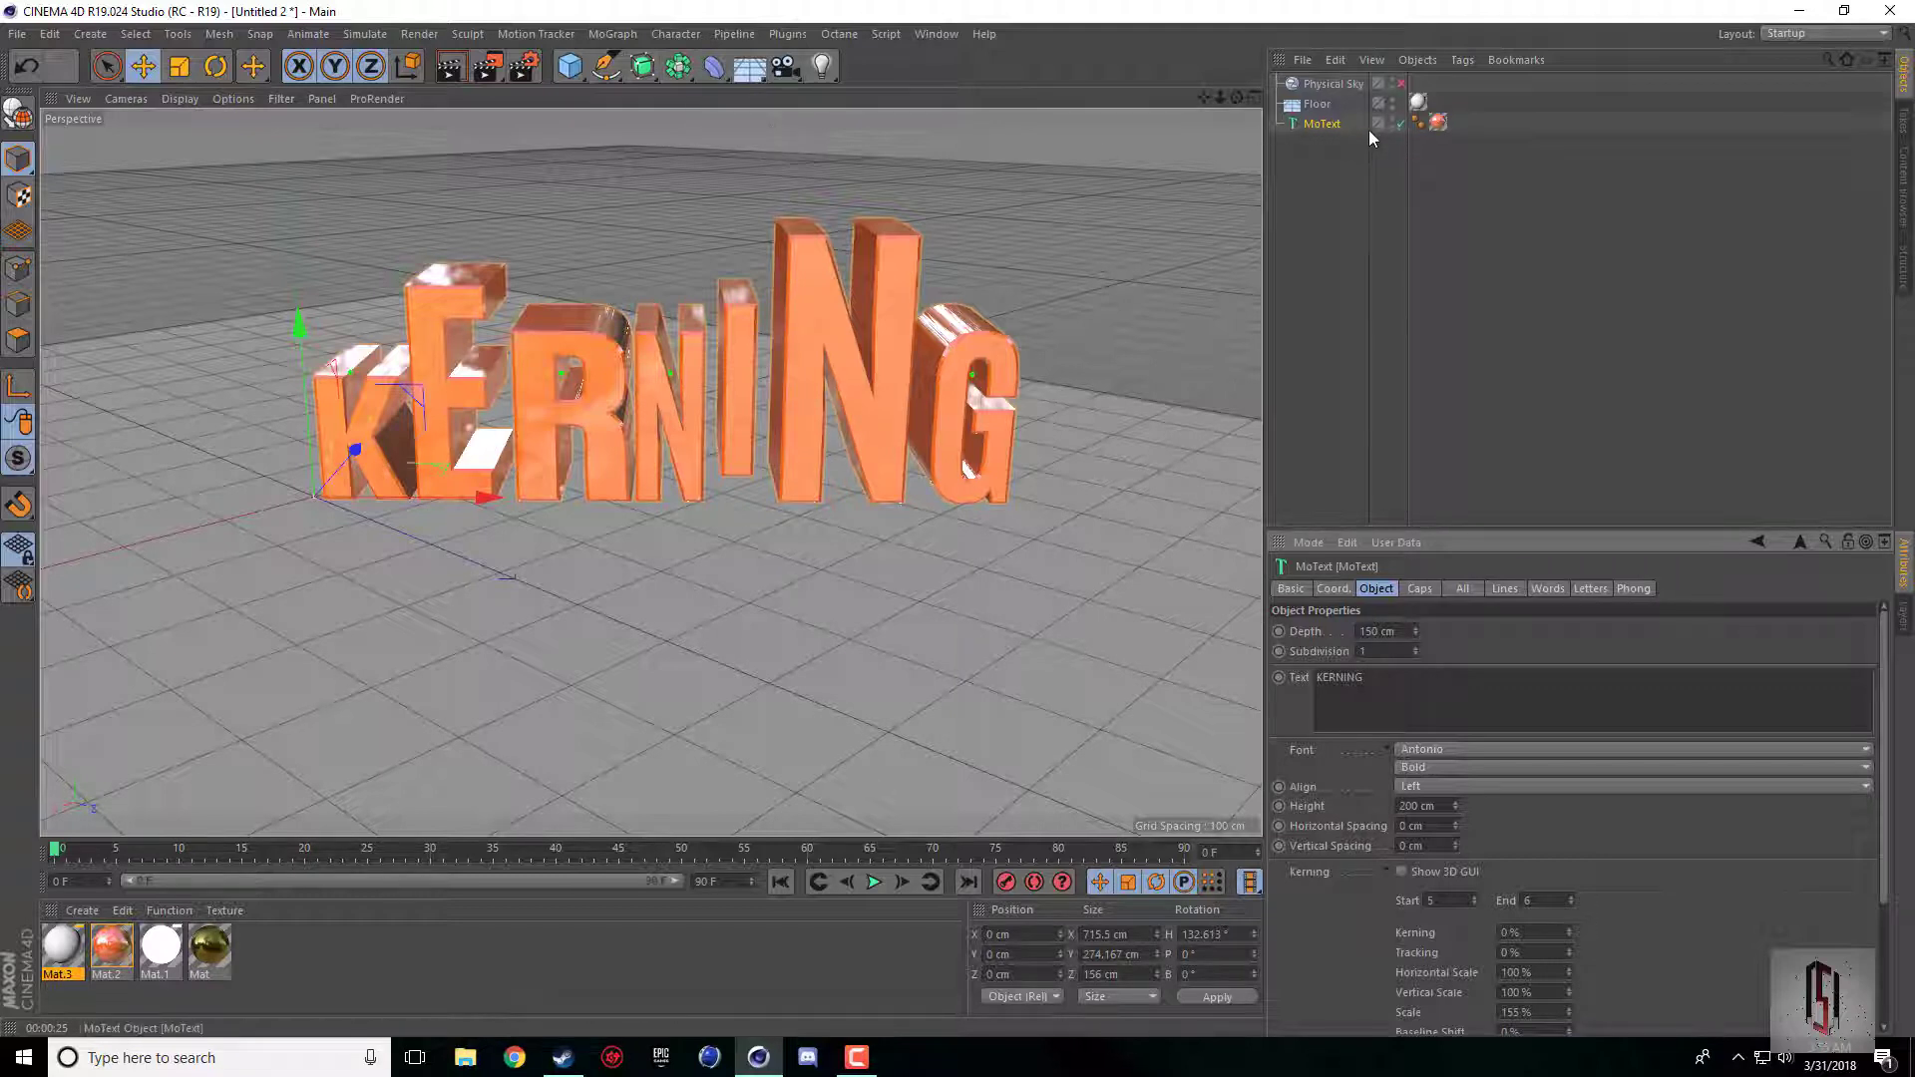
left_click(613, 33)
left_click(1550, 345)
left_click(1384, 872)
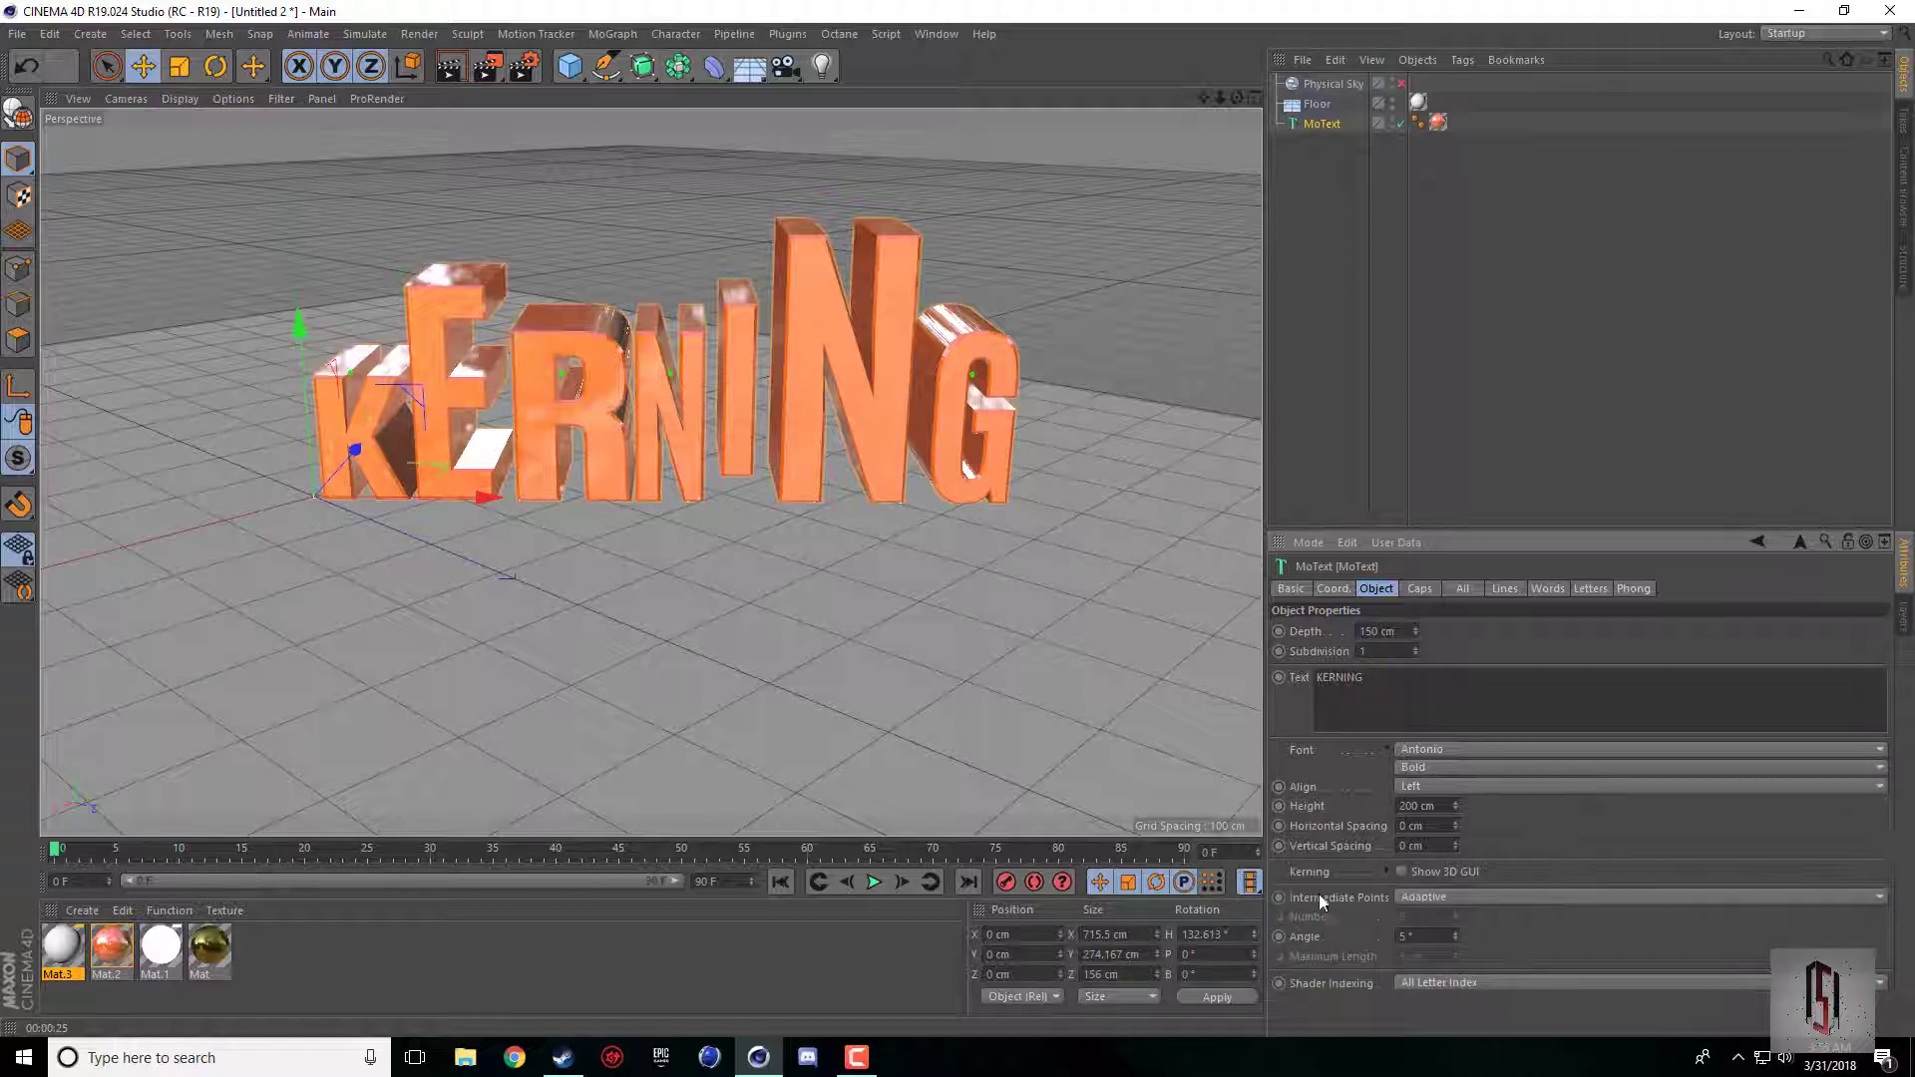
left_click(1389, 871)
left_click(1623, 832)
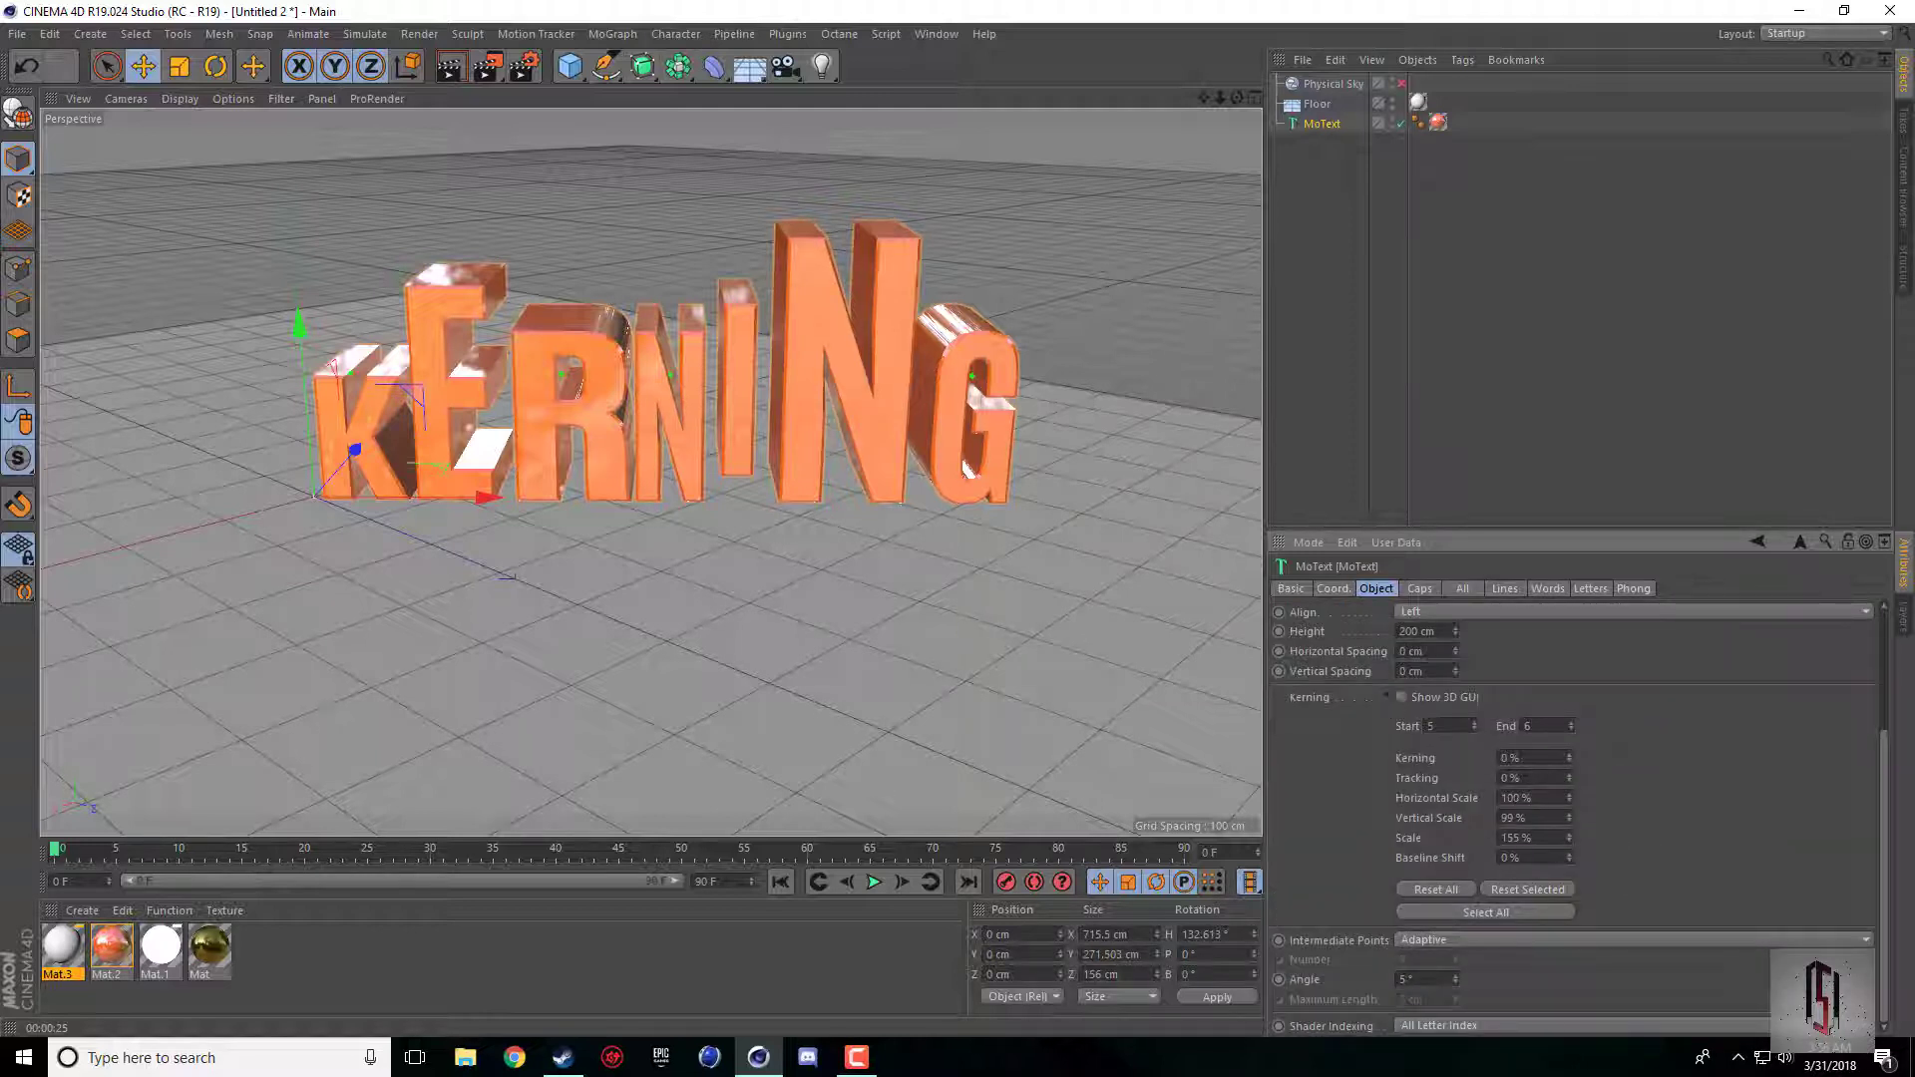
left_click(1570, 814)
left_click(1403, 698)
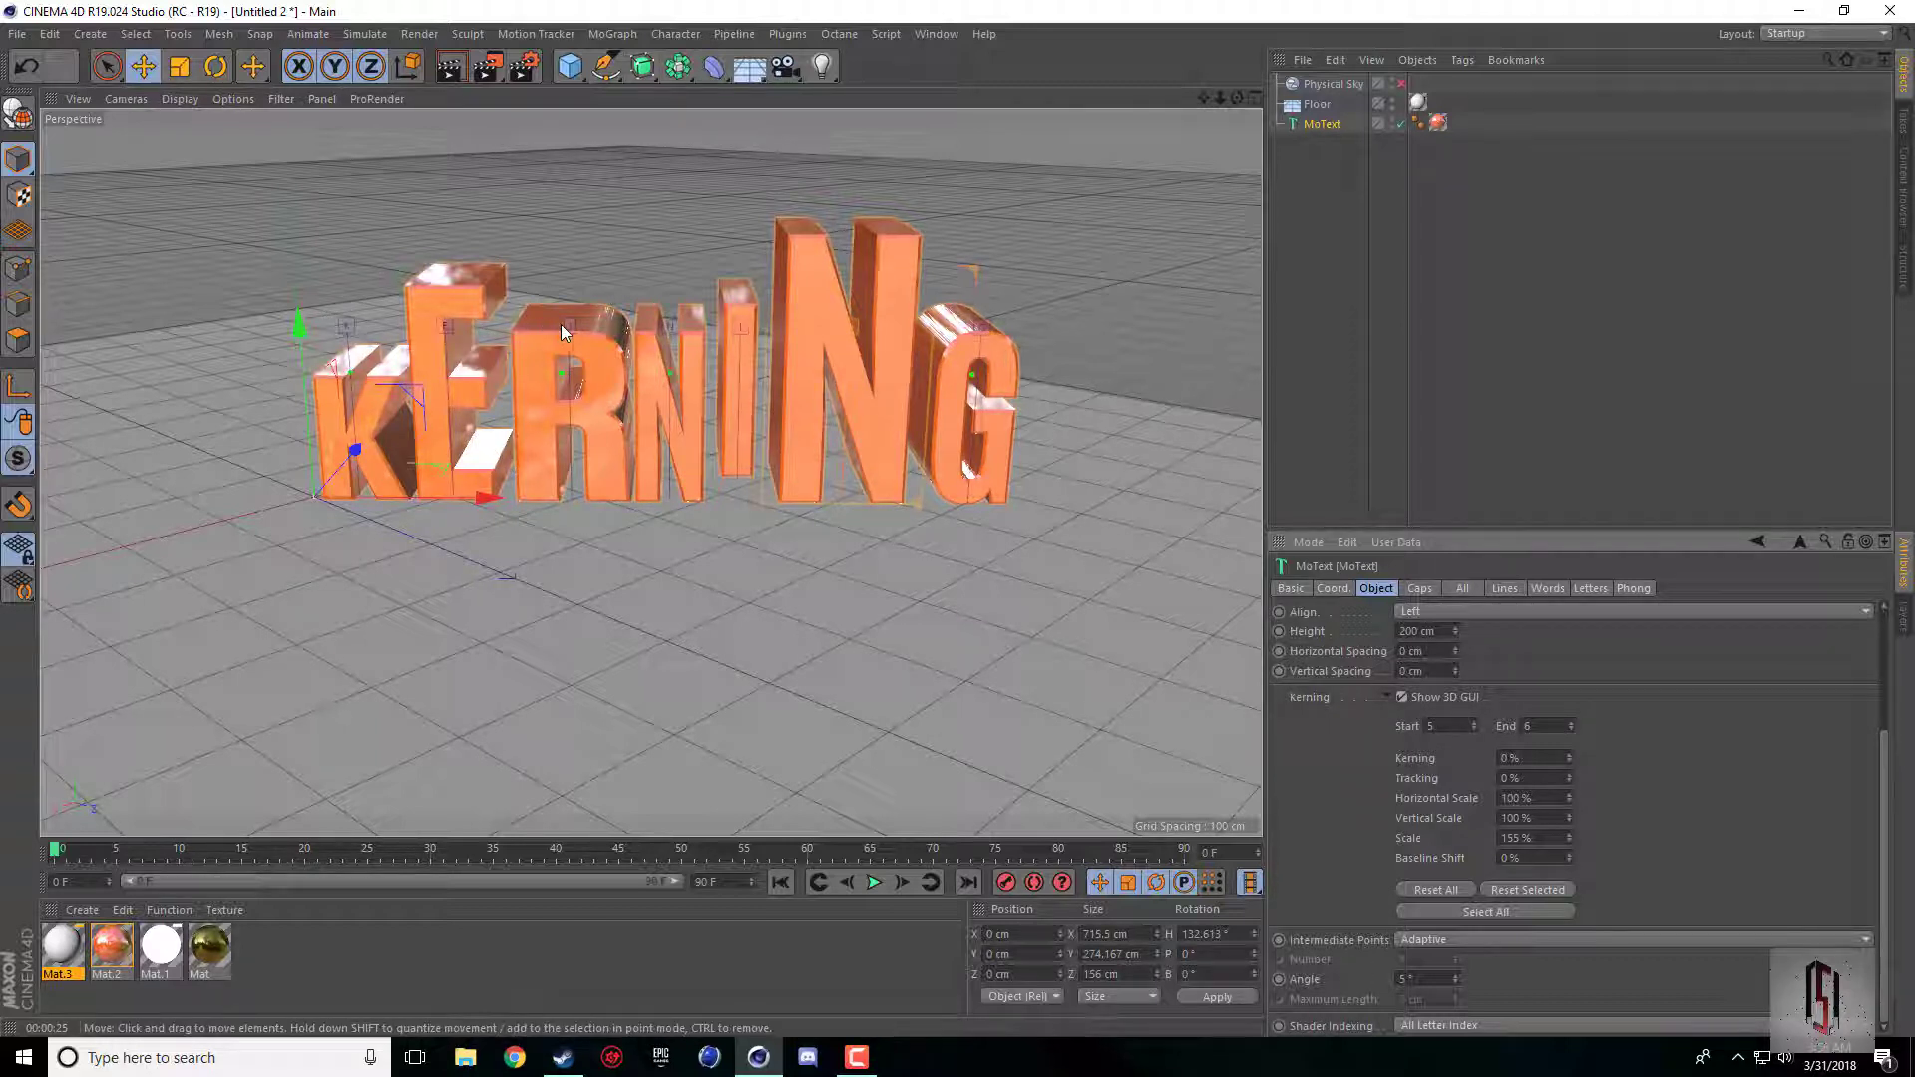
Switch to the Front view and hide the KERNING text object.
middle_click(764, 303)
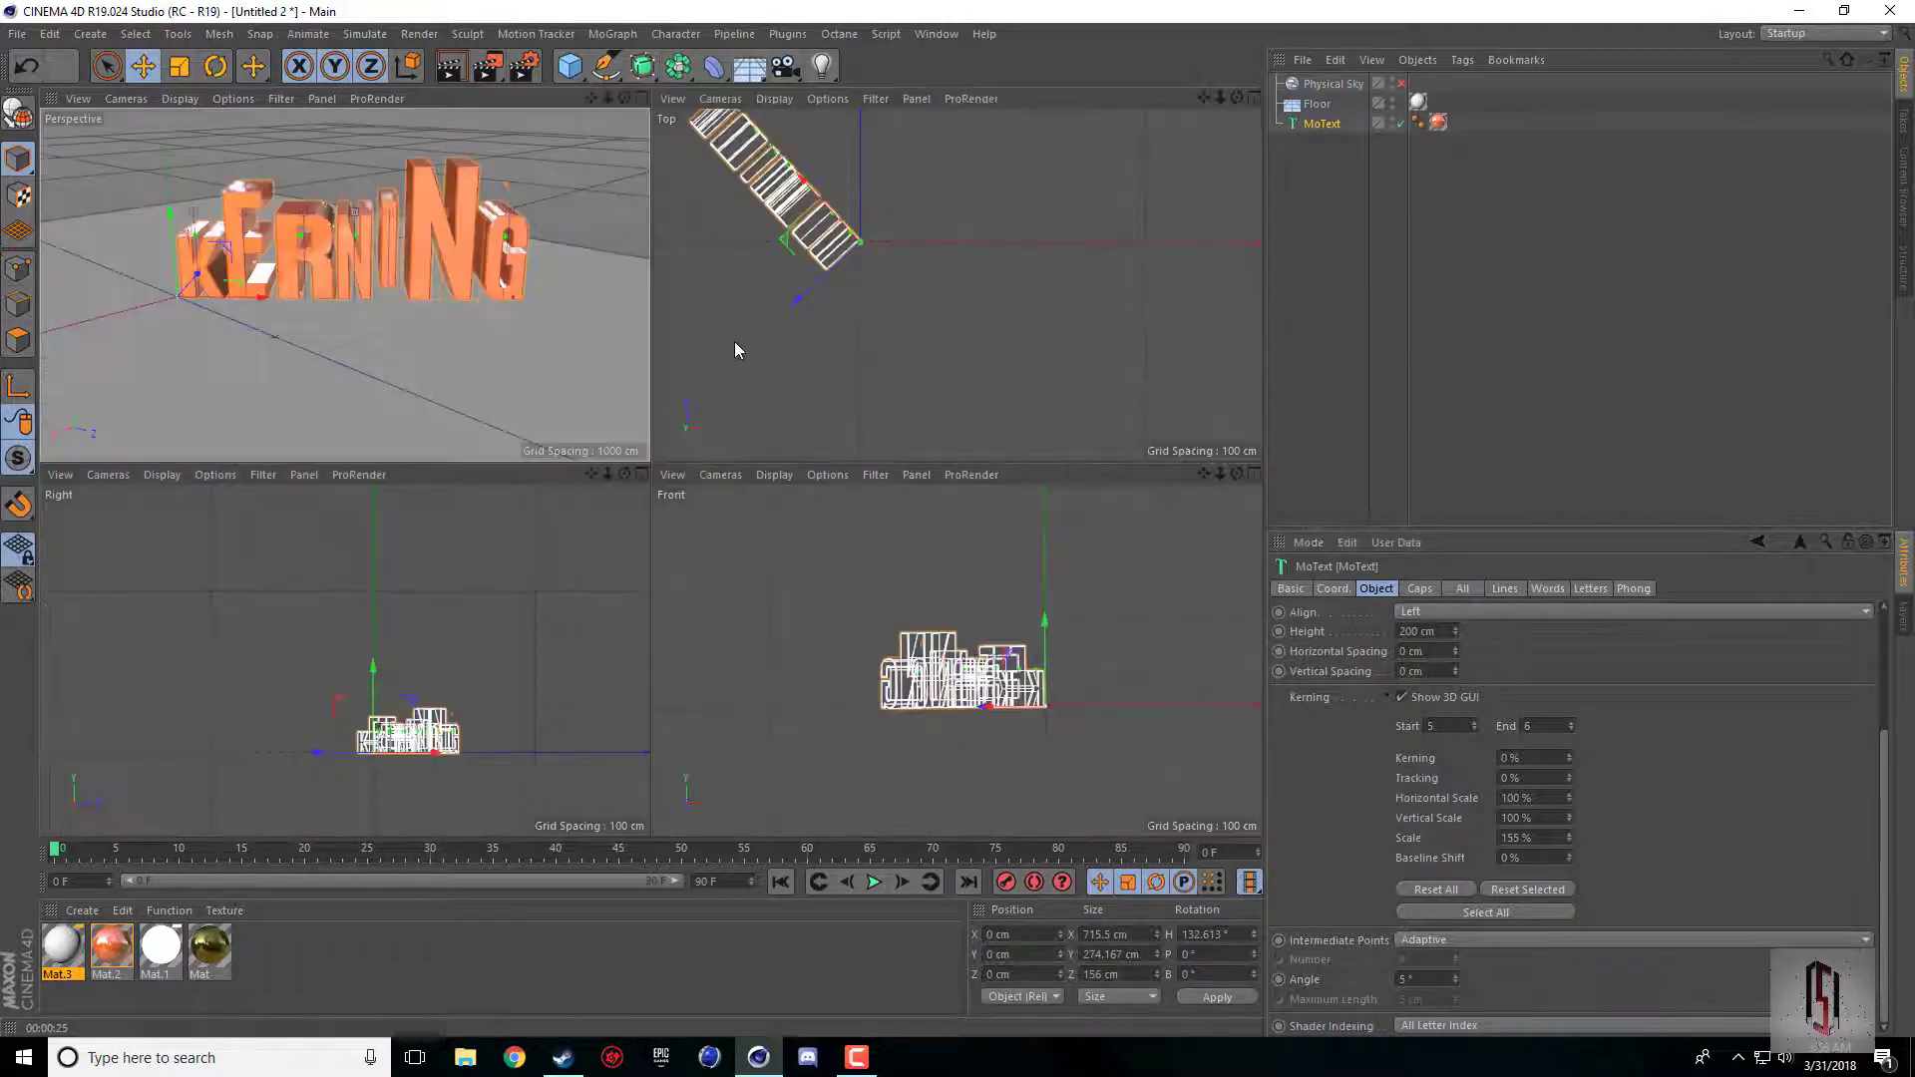
middle_click(906, 573)
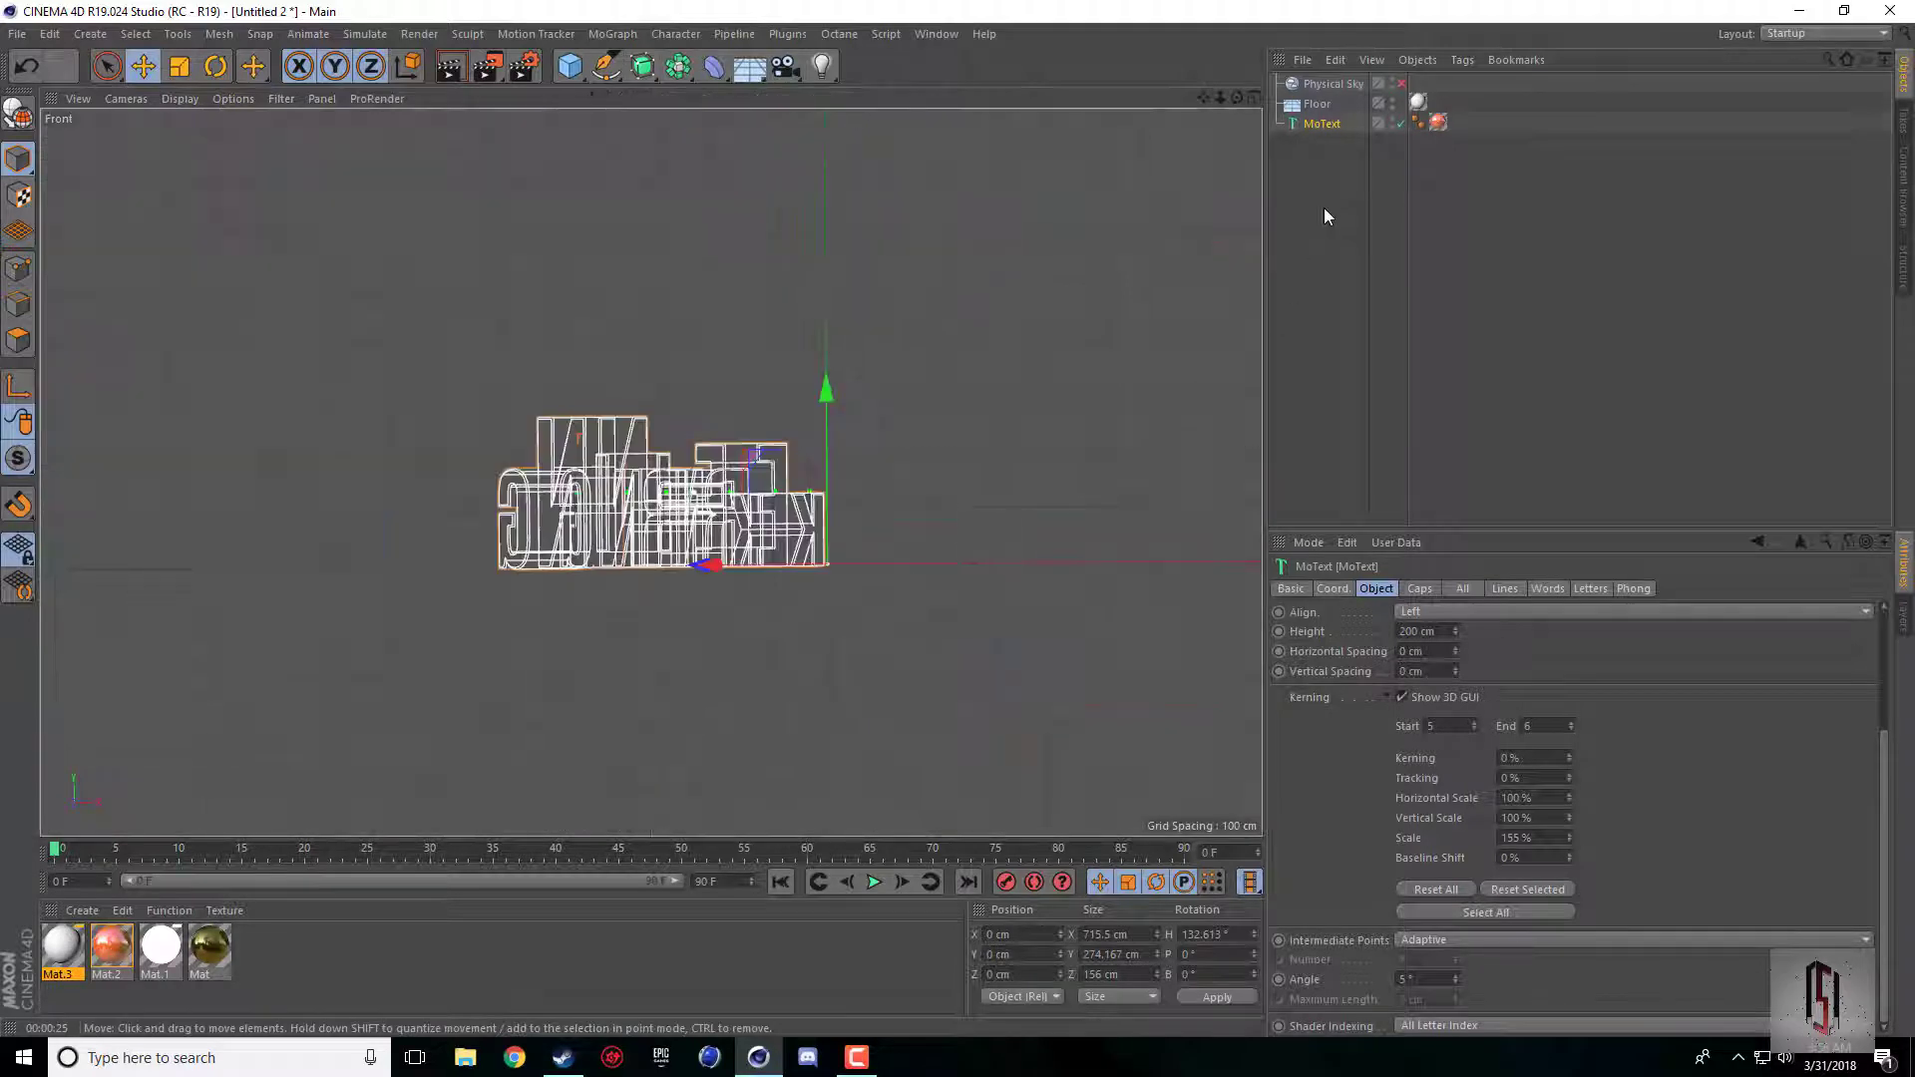
double_click(1391, 119)
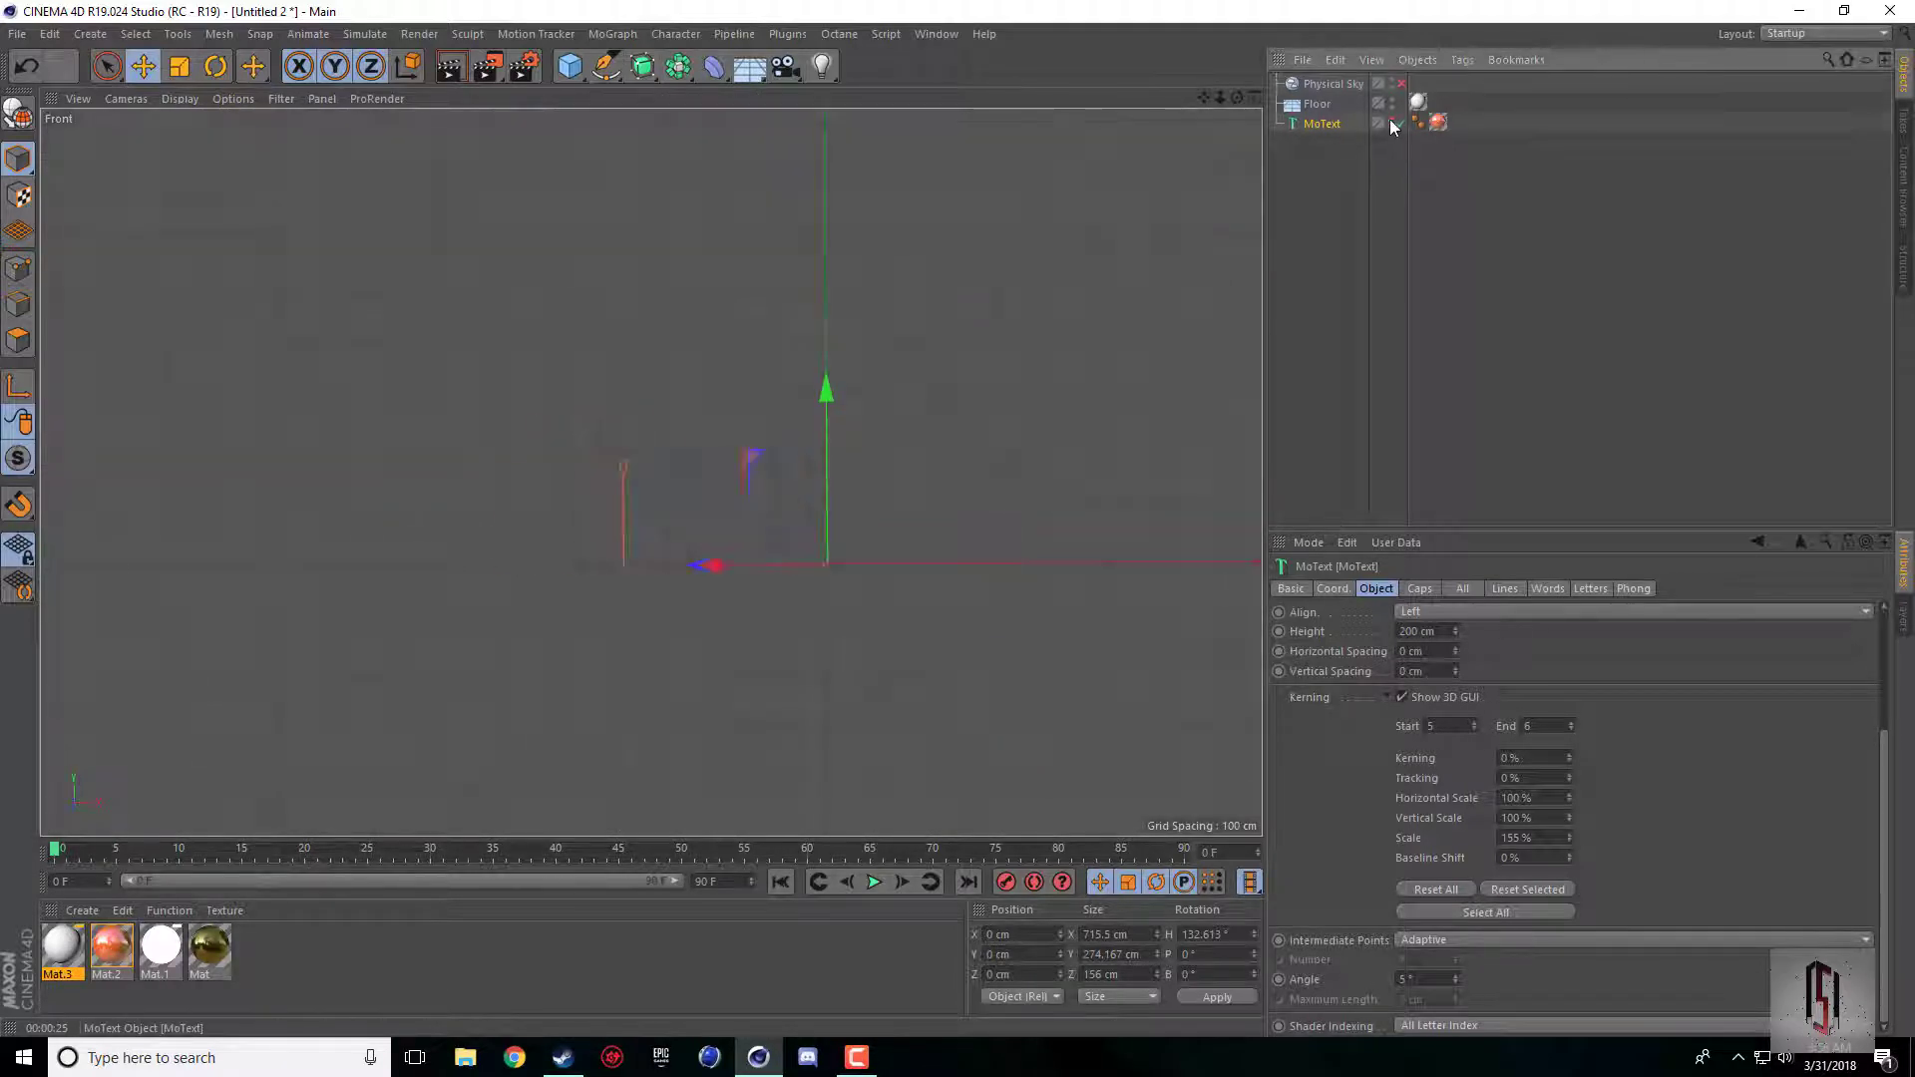
Add a new MoText object and frame it in the Front view.
left_click(619, 34)
left_click(654, 355)
middle_click_drag(1038, 387, 758, 341, "alt")
scroll(593, 508, "up", 5)
scroll(688, 480, "up", 8)
scroll(1037, 273, "down", 7)
left_click_drag(1203, 97, 980, 199)
middle_click_drag(652, 472, 616, 485, "alt")
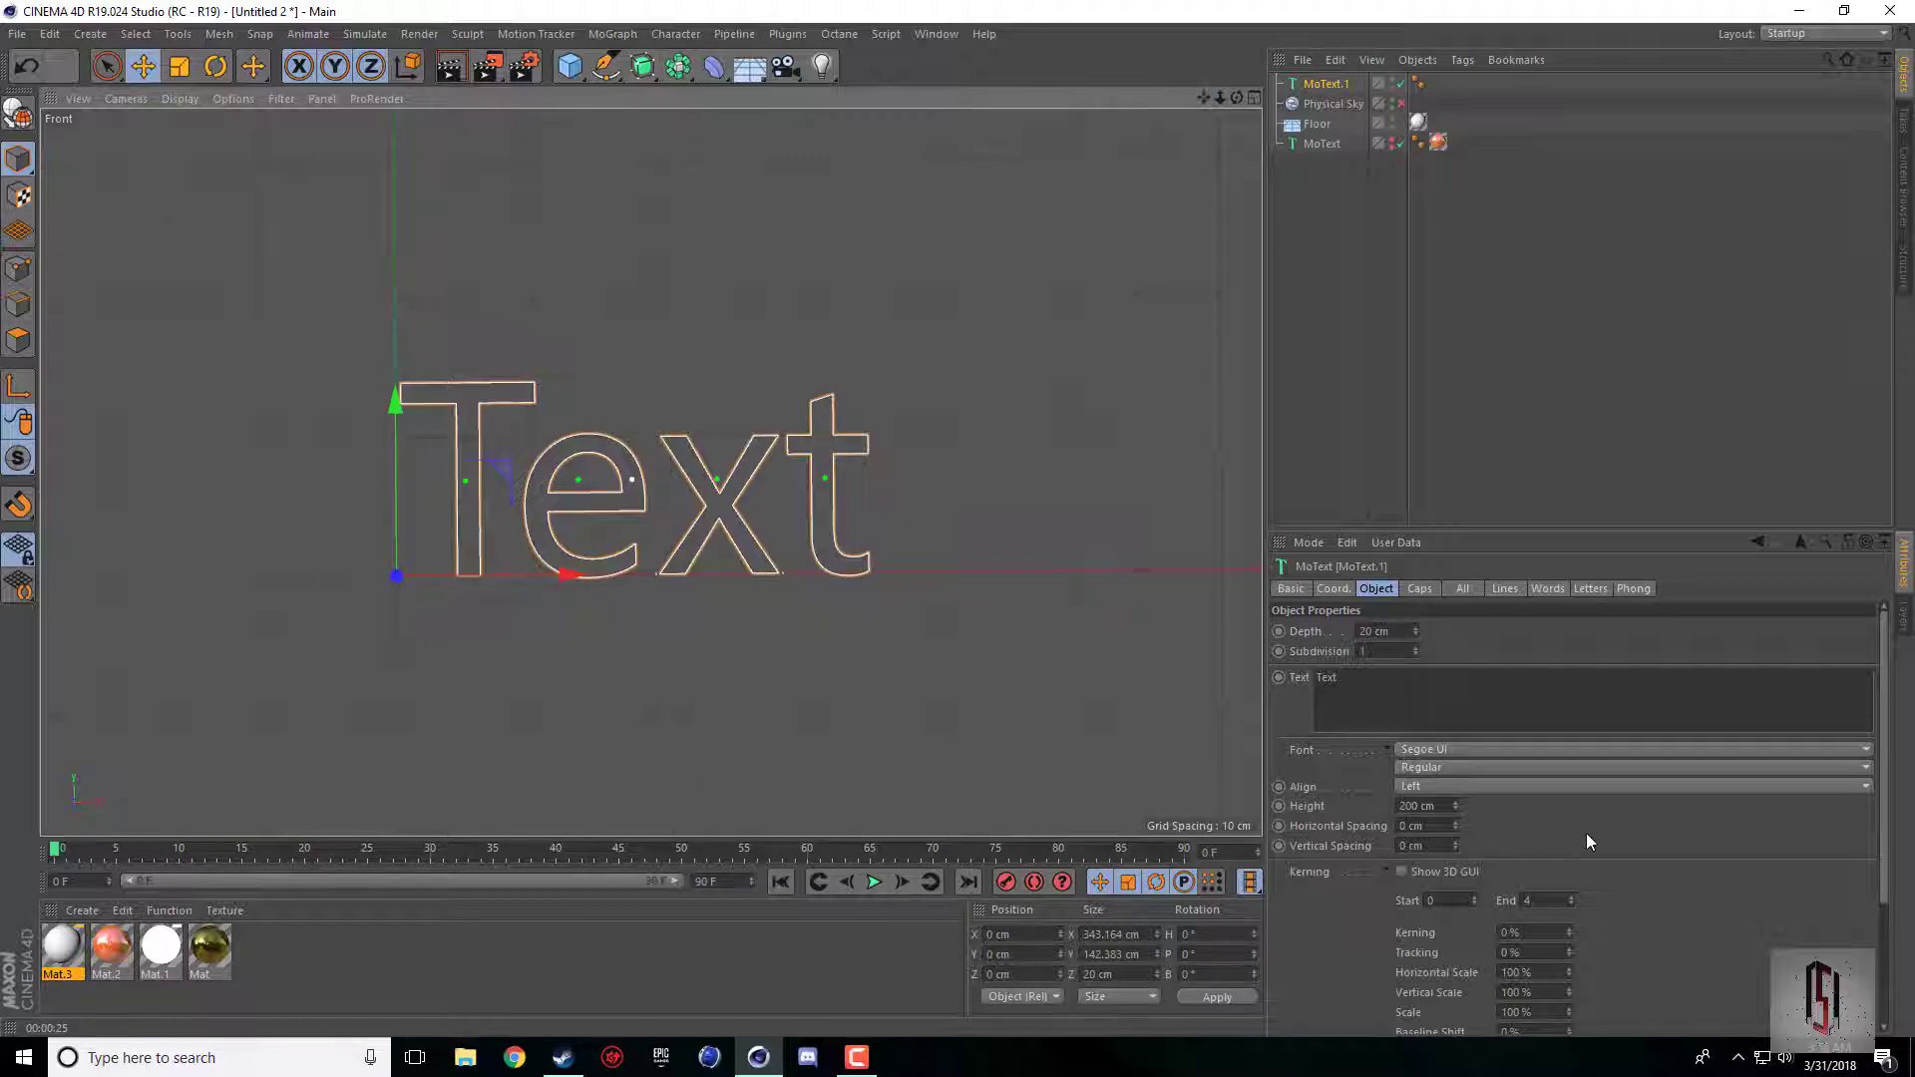
Replace the new text object's default wording with a four-letter first name in capitals.
left_click(1381, 865)
left_click_drag(1343, 677, 1041, 584)
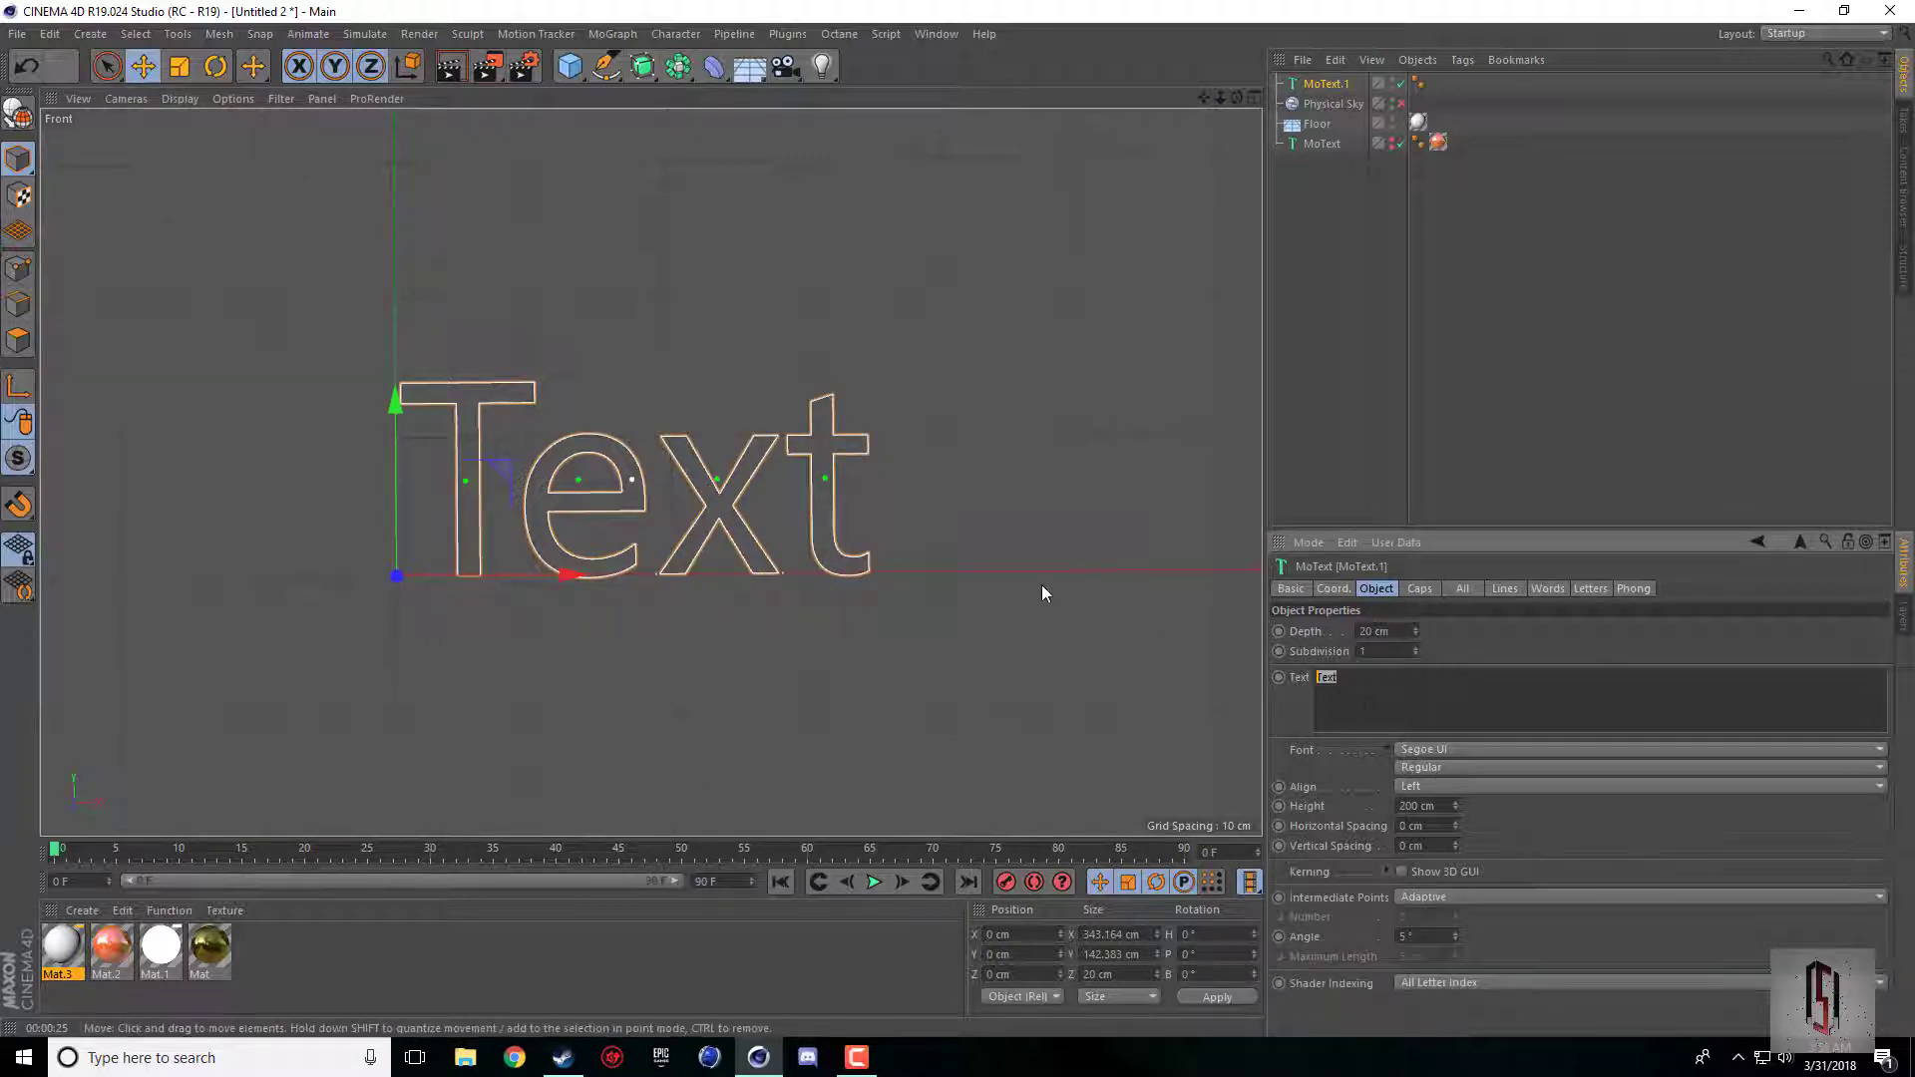
type("NiICK")
Set the new text's font to Antonio in the Bold style.
left_click(1443, 750)
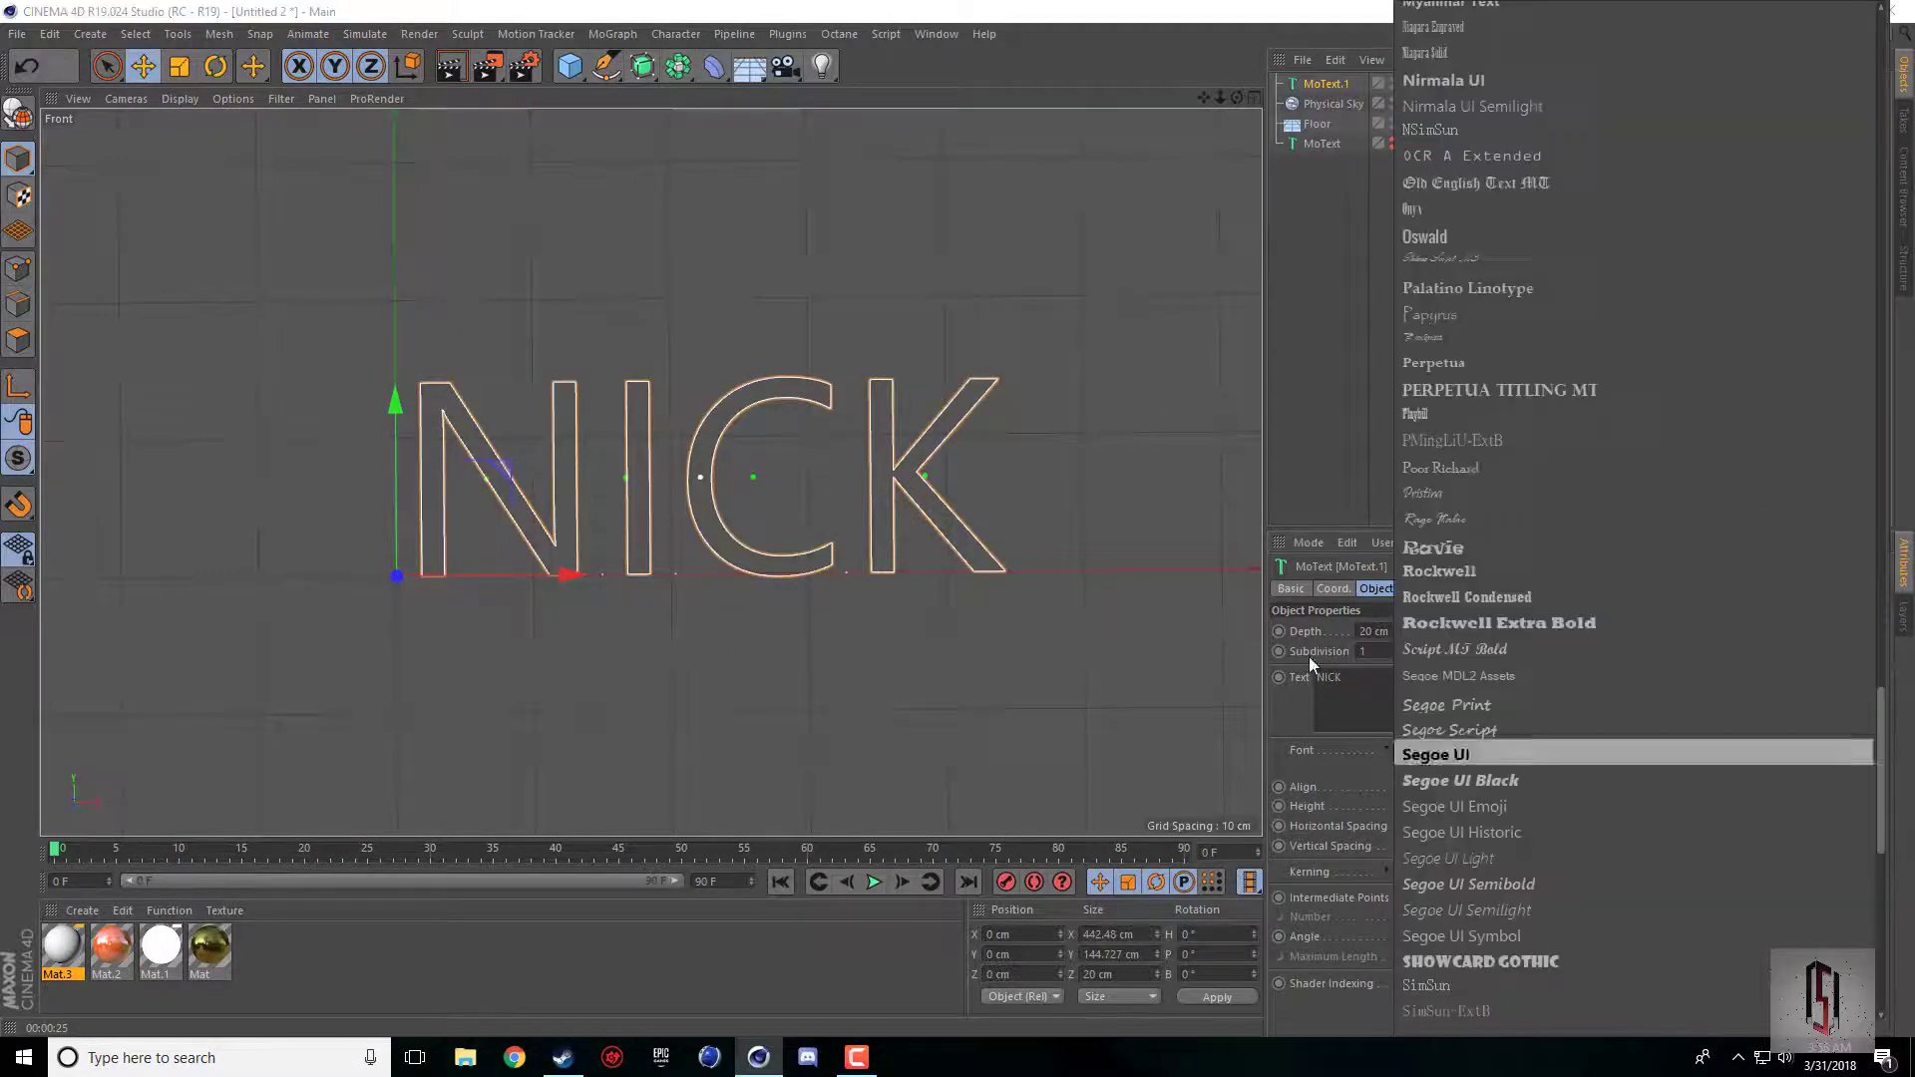
scroll(1589, 493, "up", 10)
scroll(1589, 493, "up", 10)
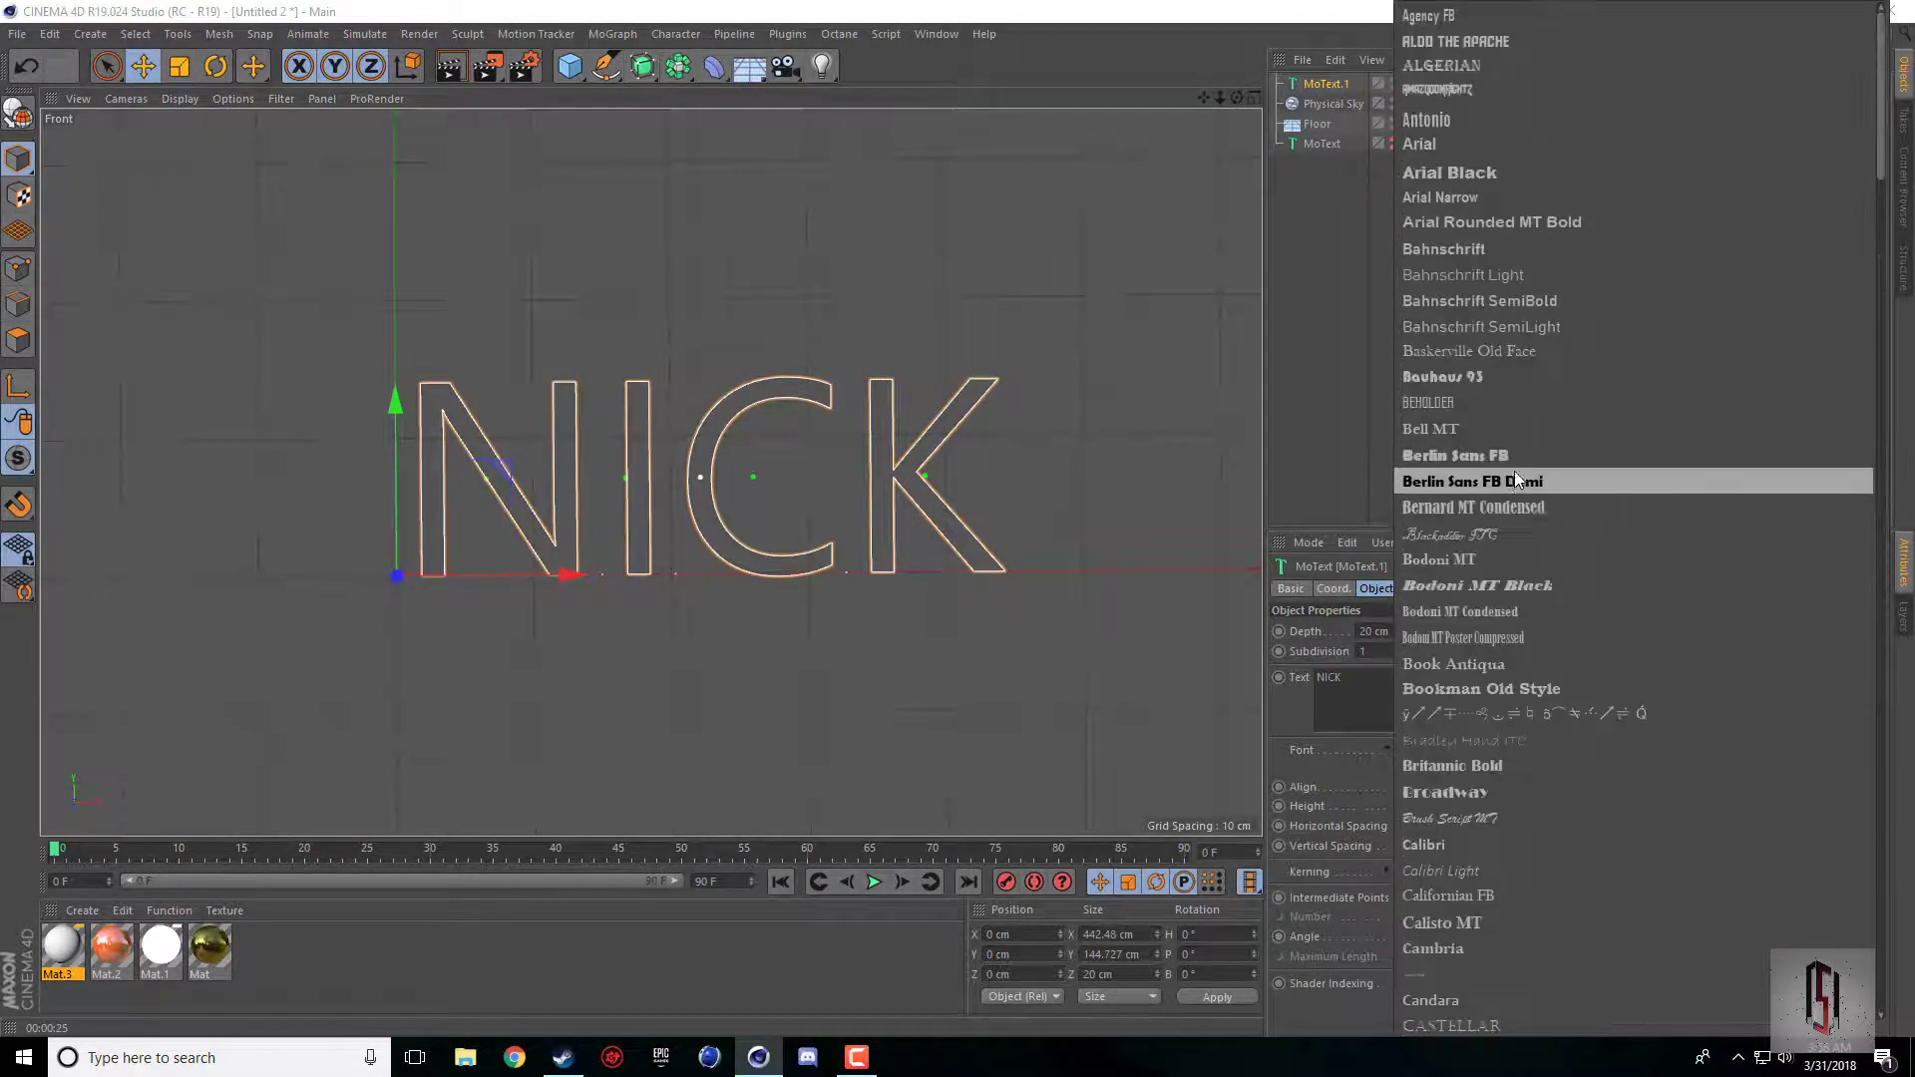
left_click(1458, 119)
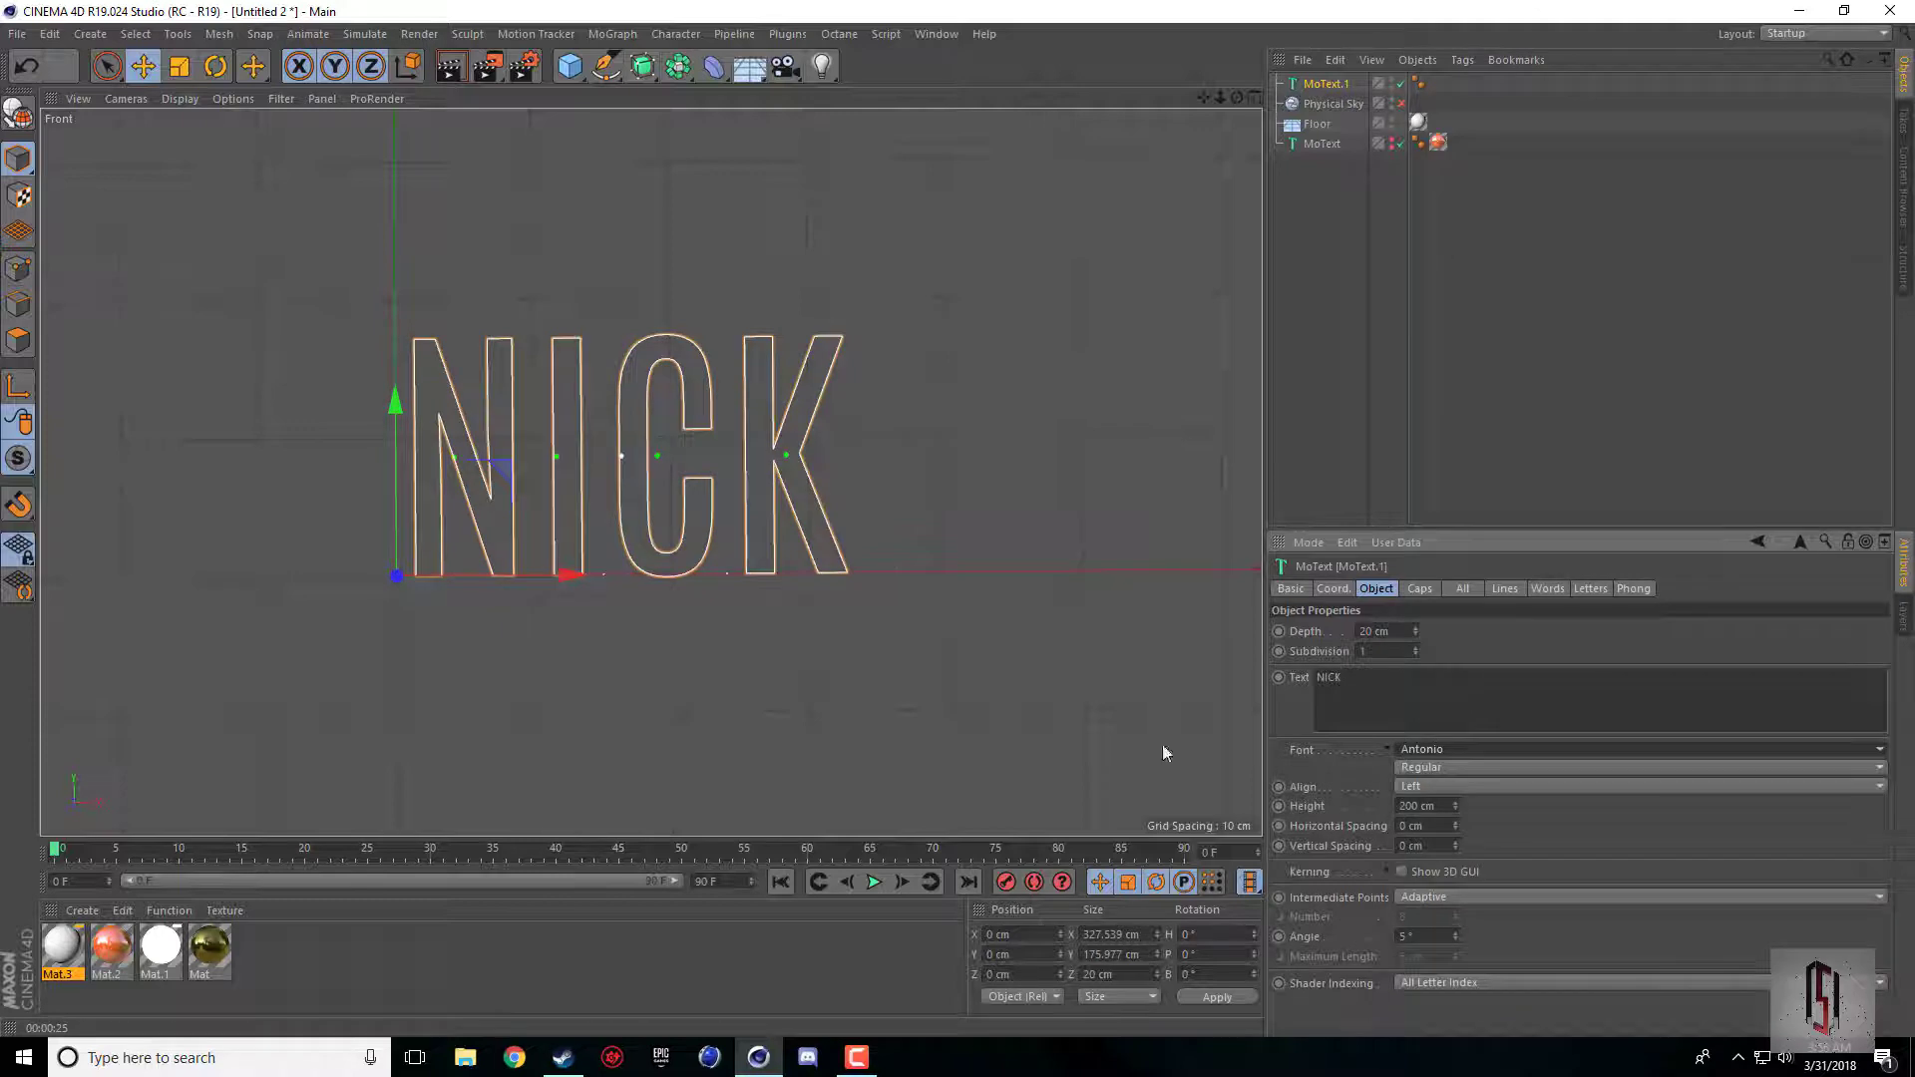
left_click(1415, 766)
left_click(1427, 824)
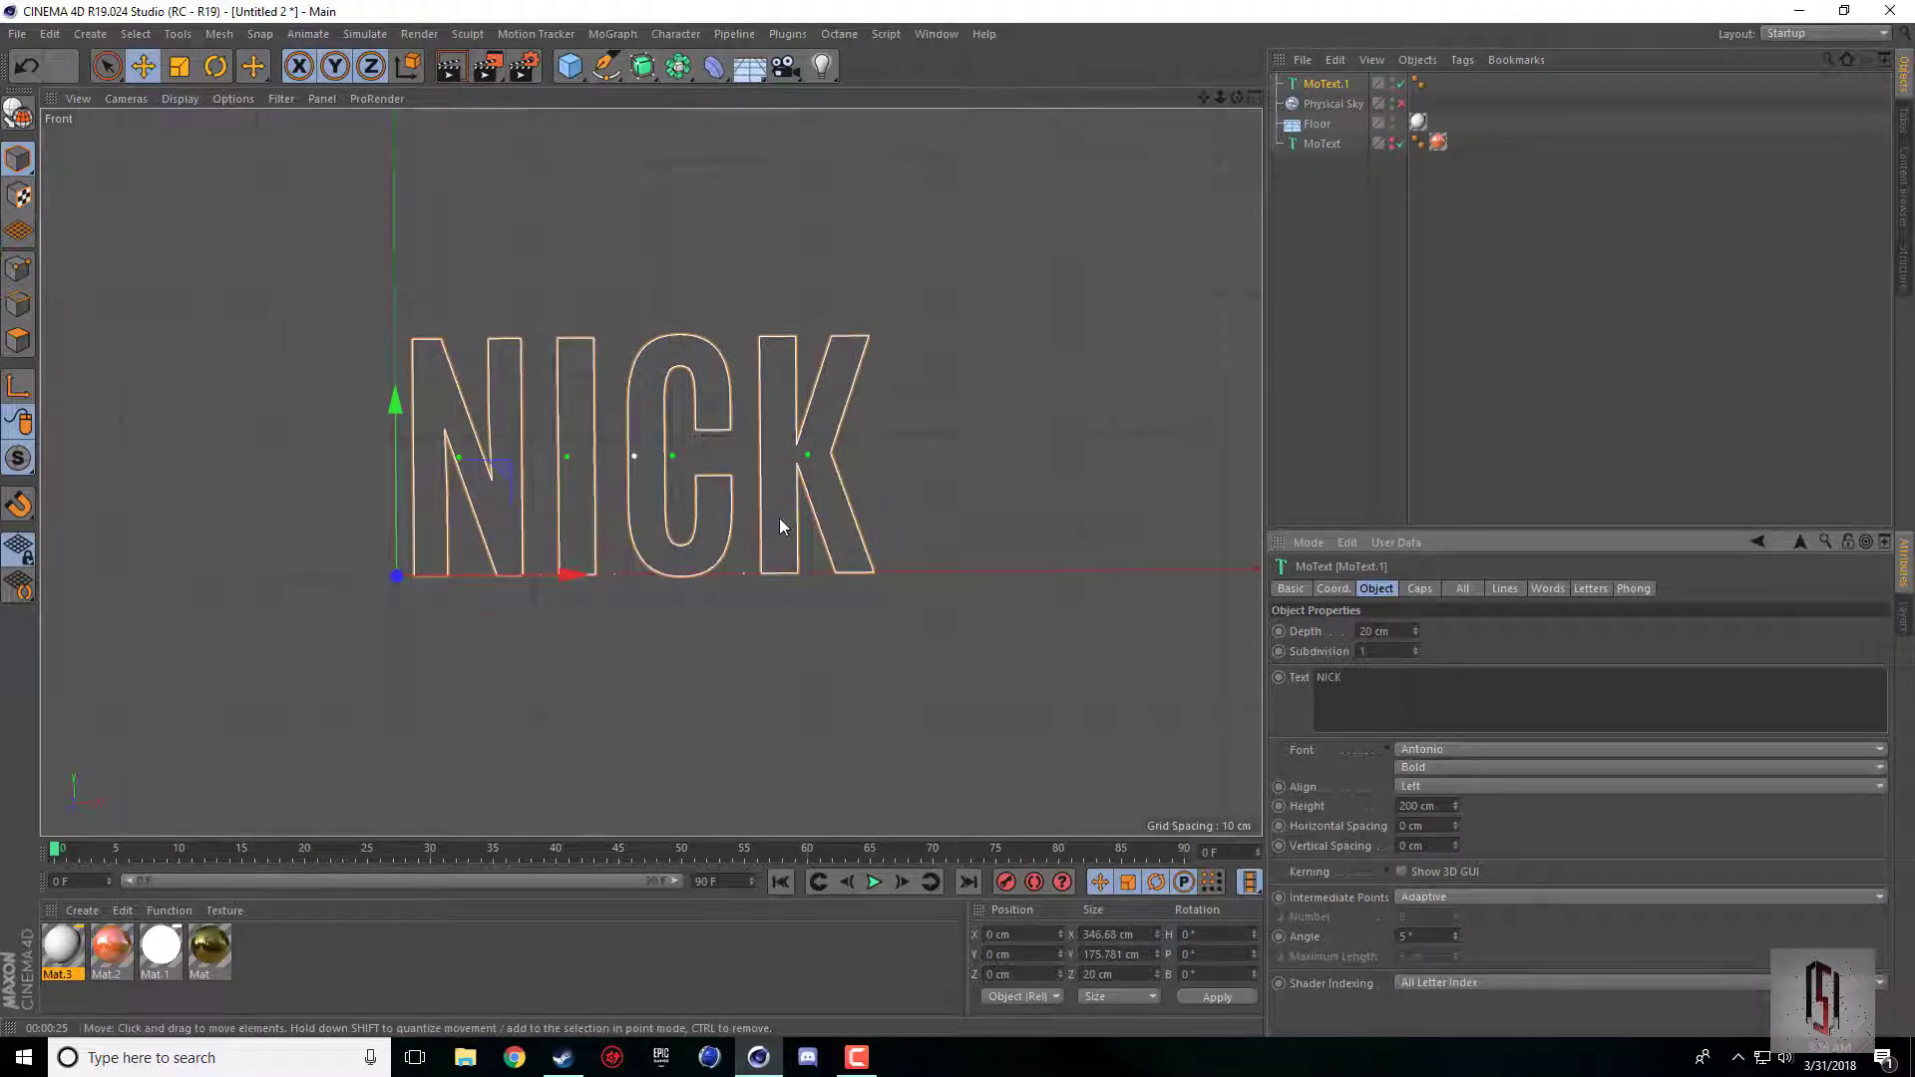
Show the 3D kerning handles on the new text, select its last letter and reveal the kerning values.
left_click(1401, 872)
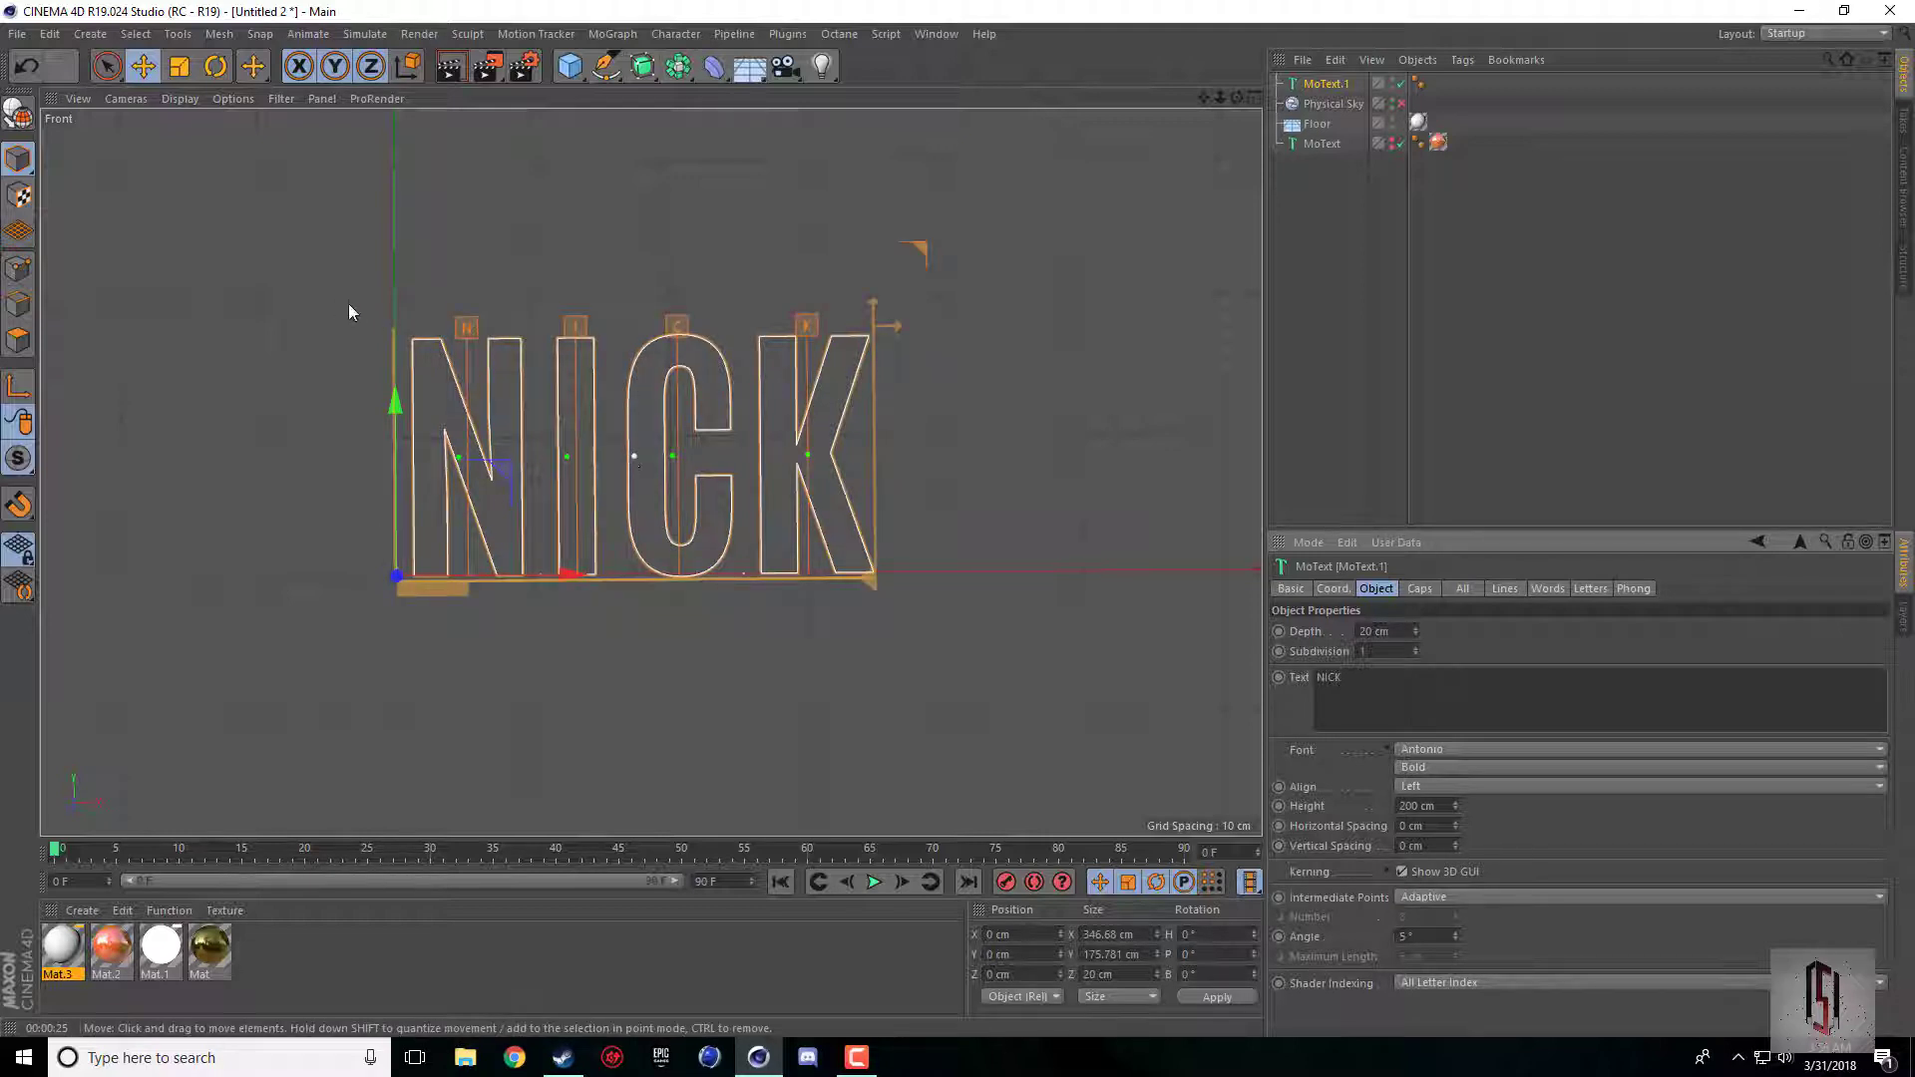
left_click(814, 330)
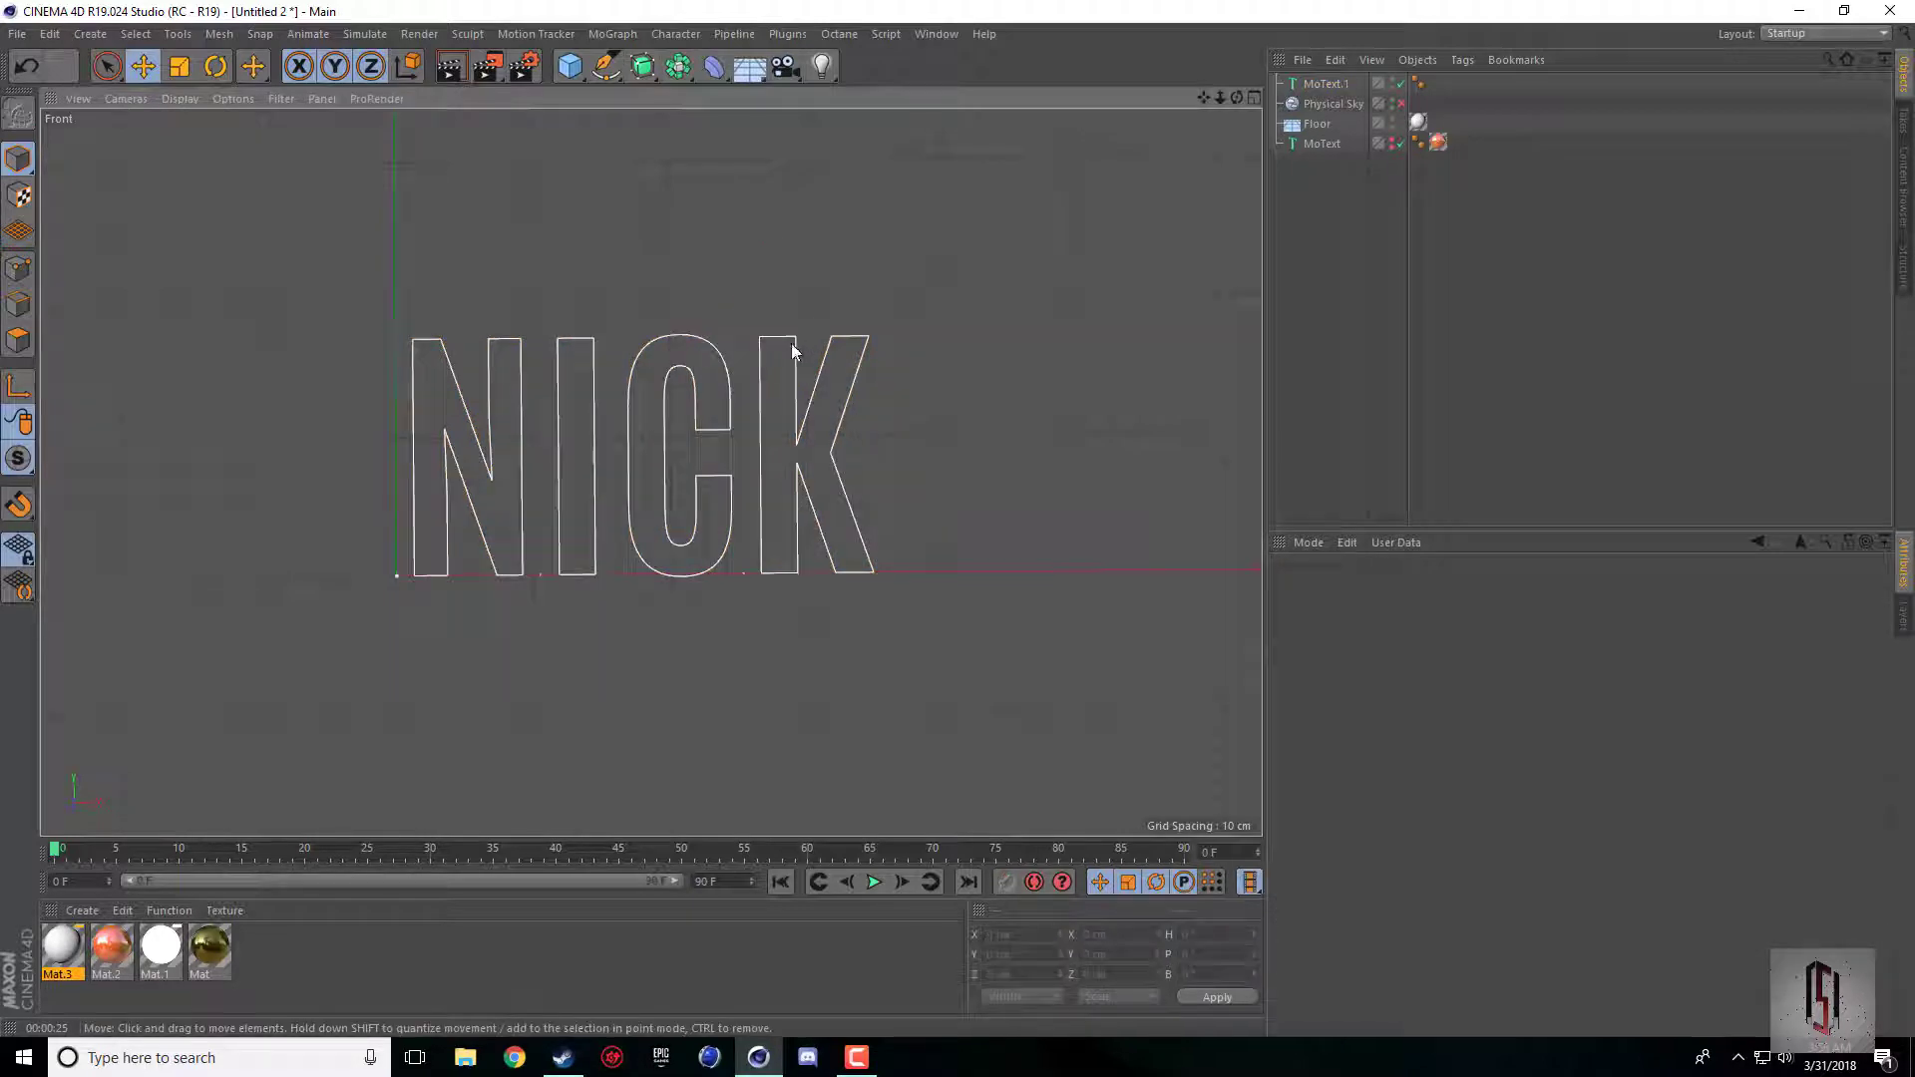
left_click(795, 342)
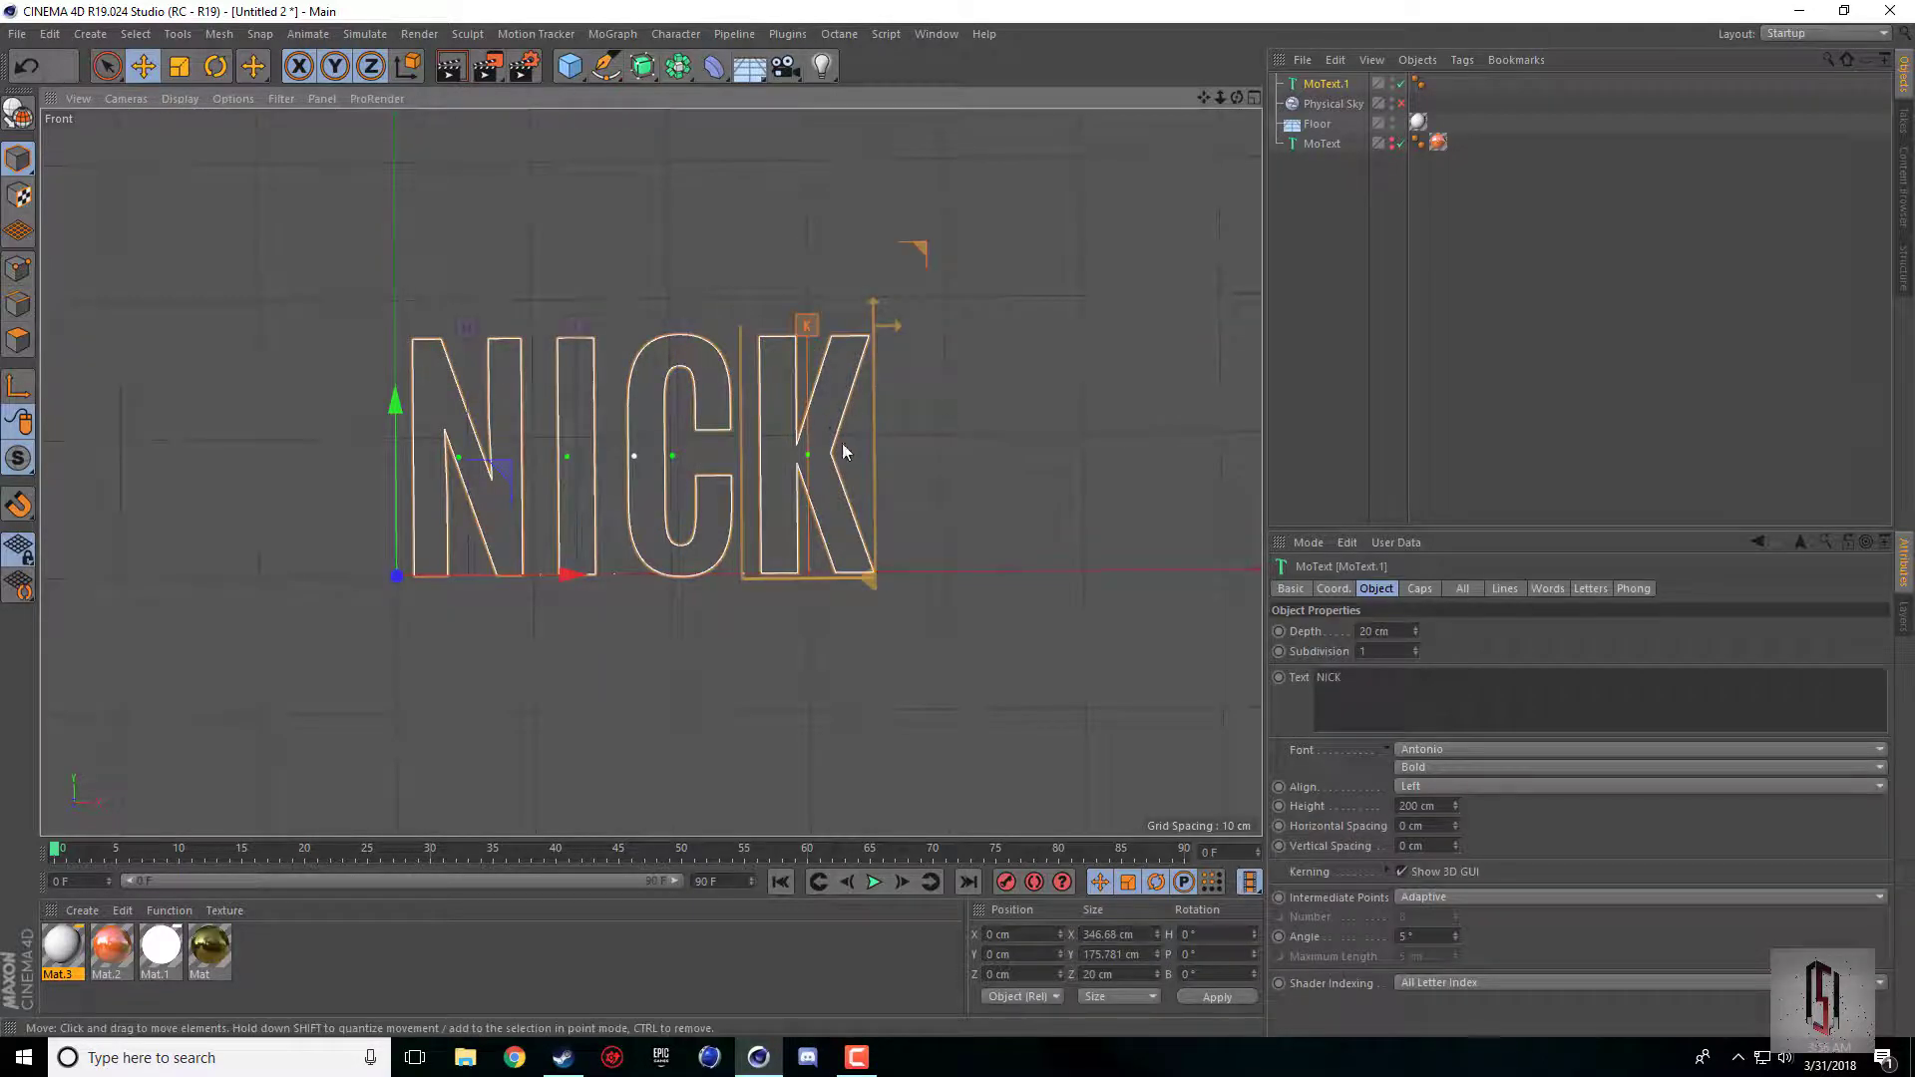
left_click(1387, 871)
left_click_drag(1888, 836, 1891, 942)
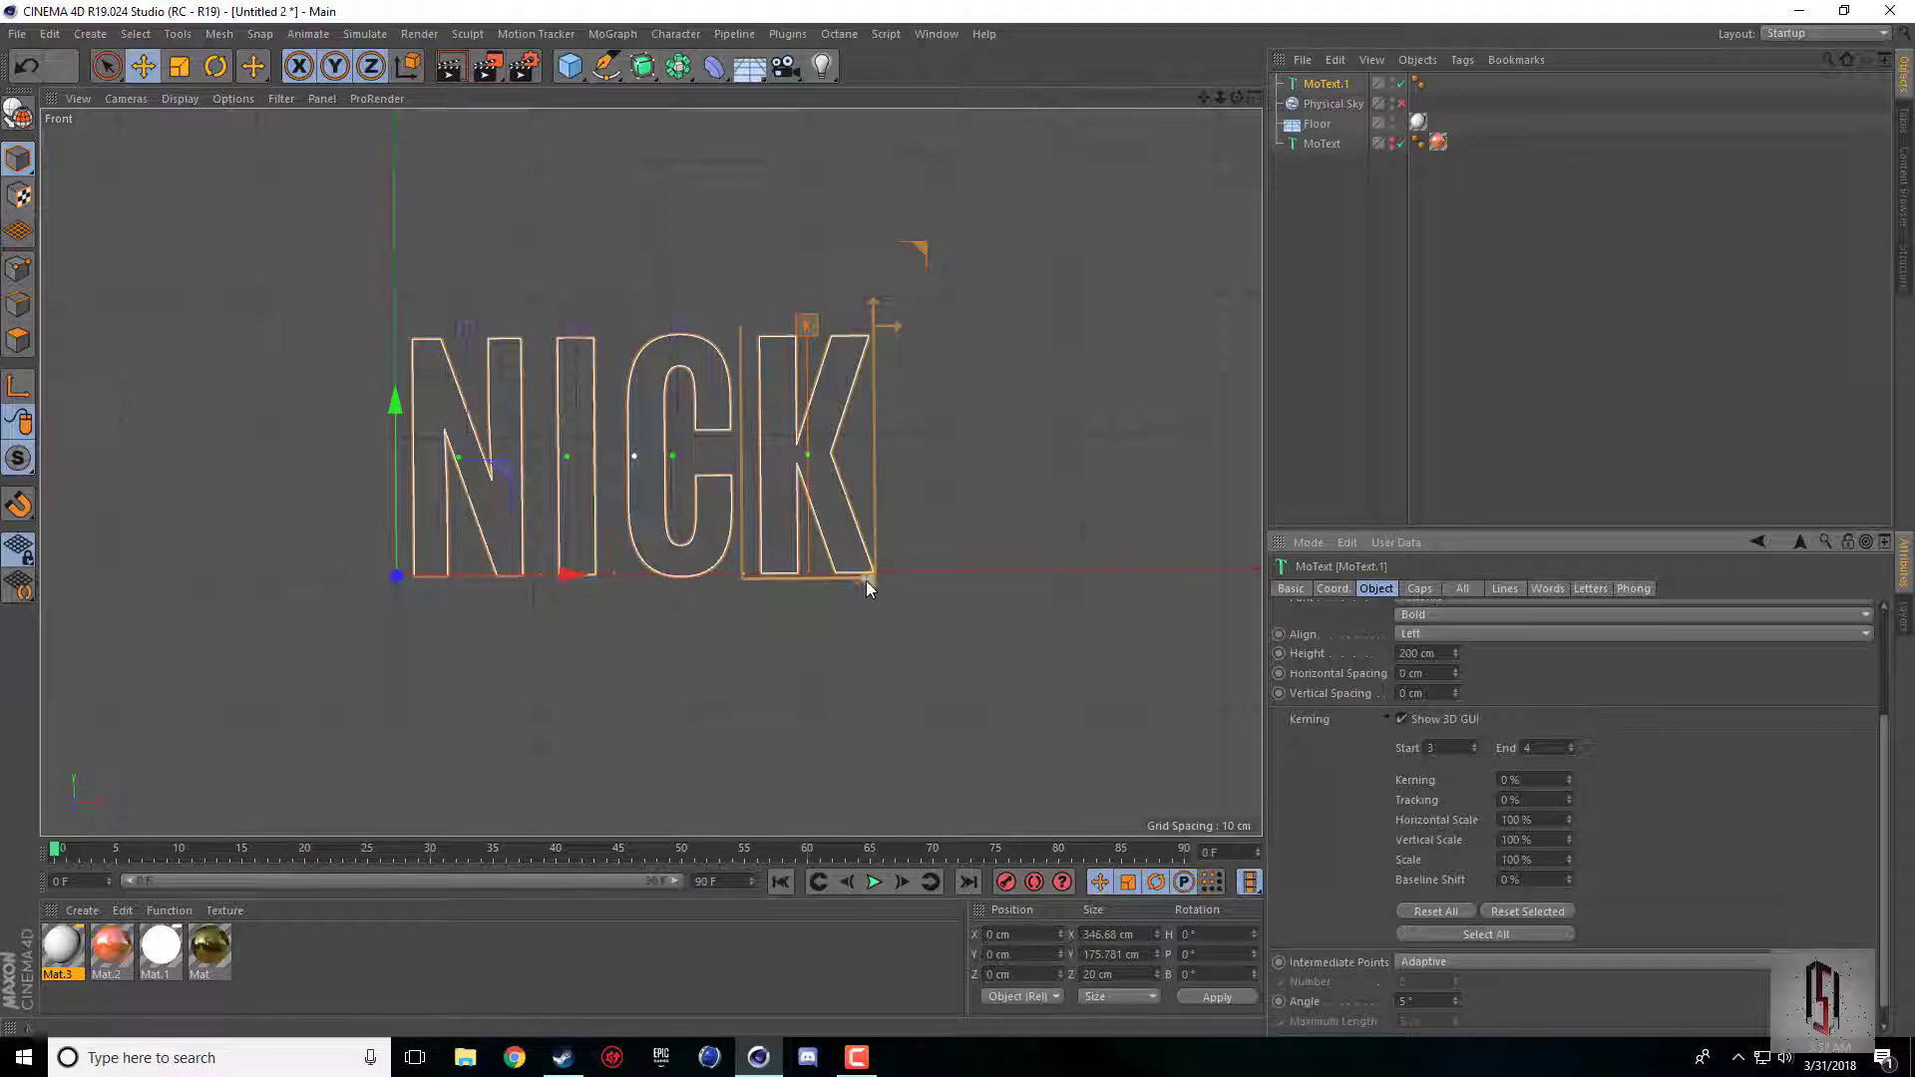
Give the last letter about 164% horizontal, 183% vertical and 59% overall scale, kerning -38%, tracking 17% and baseline shift about 26%.
left_click_drag(876, 301, 874, 186)
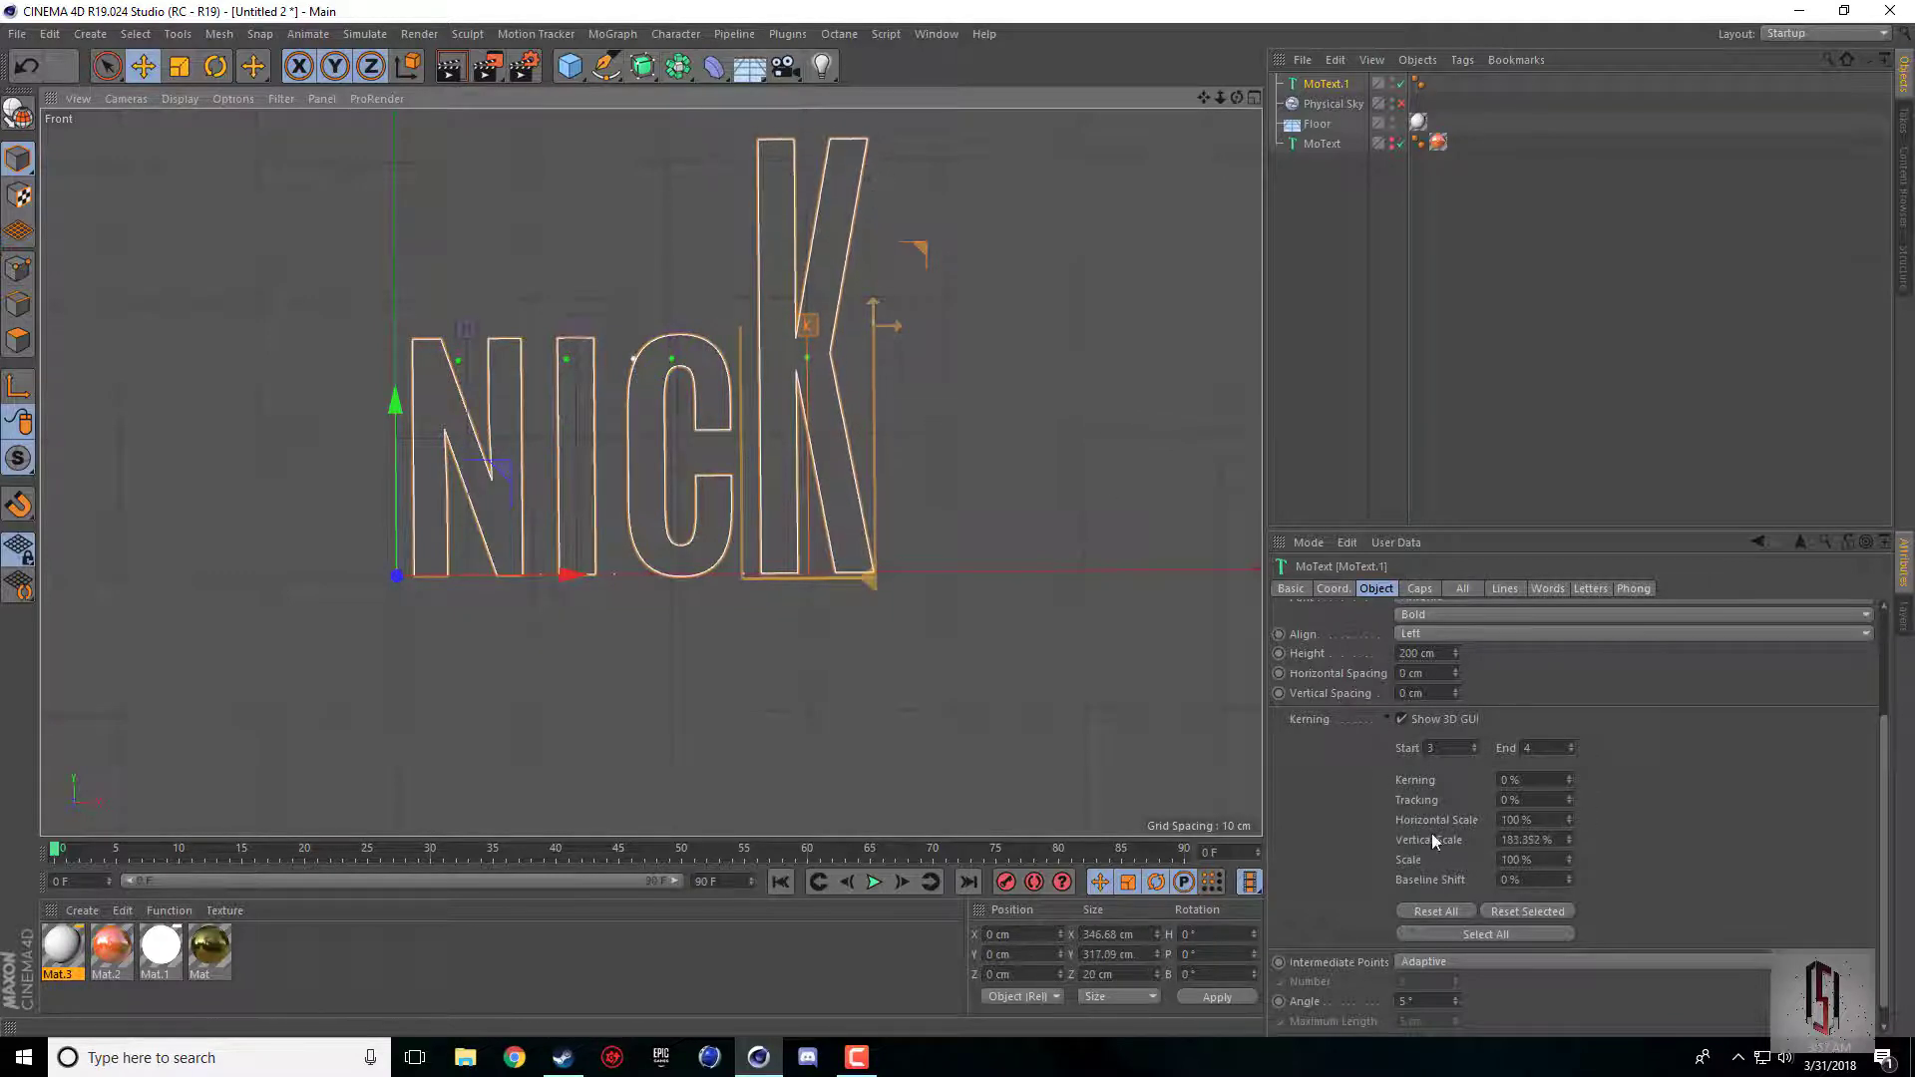
left_click_drag(895, 325, 768, 504)
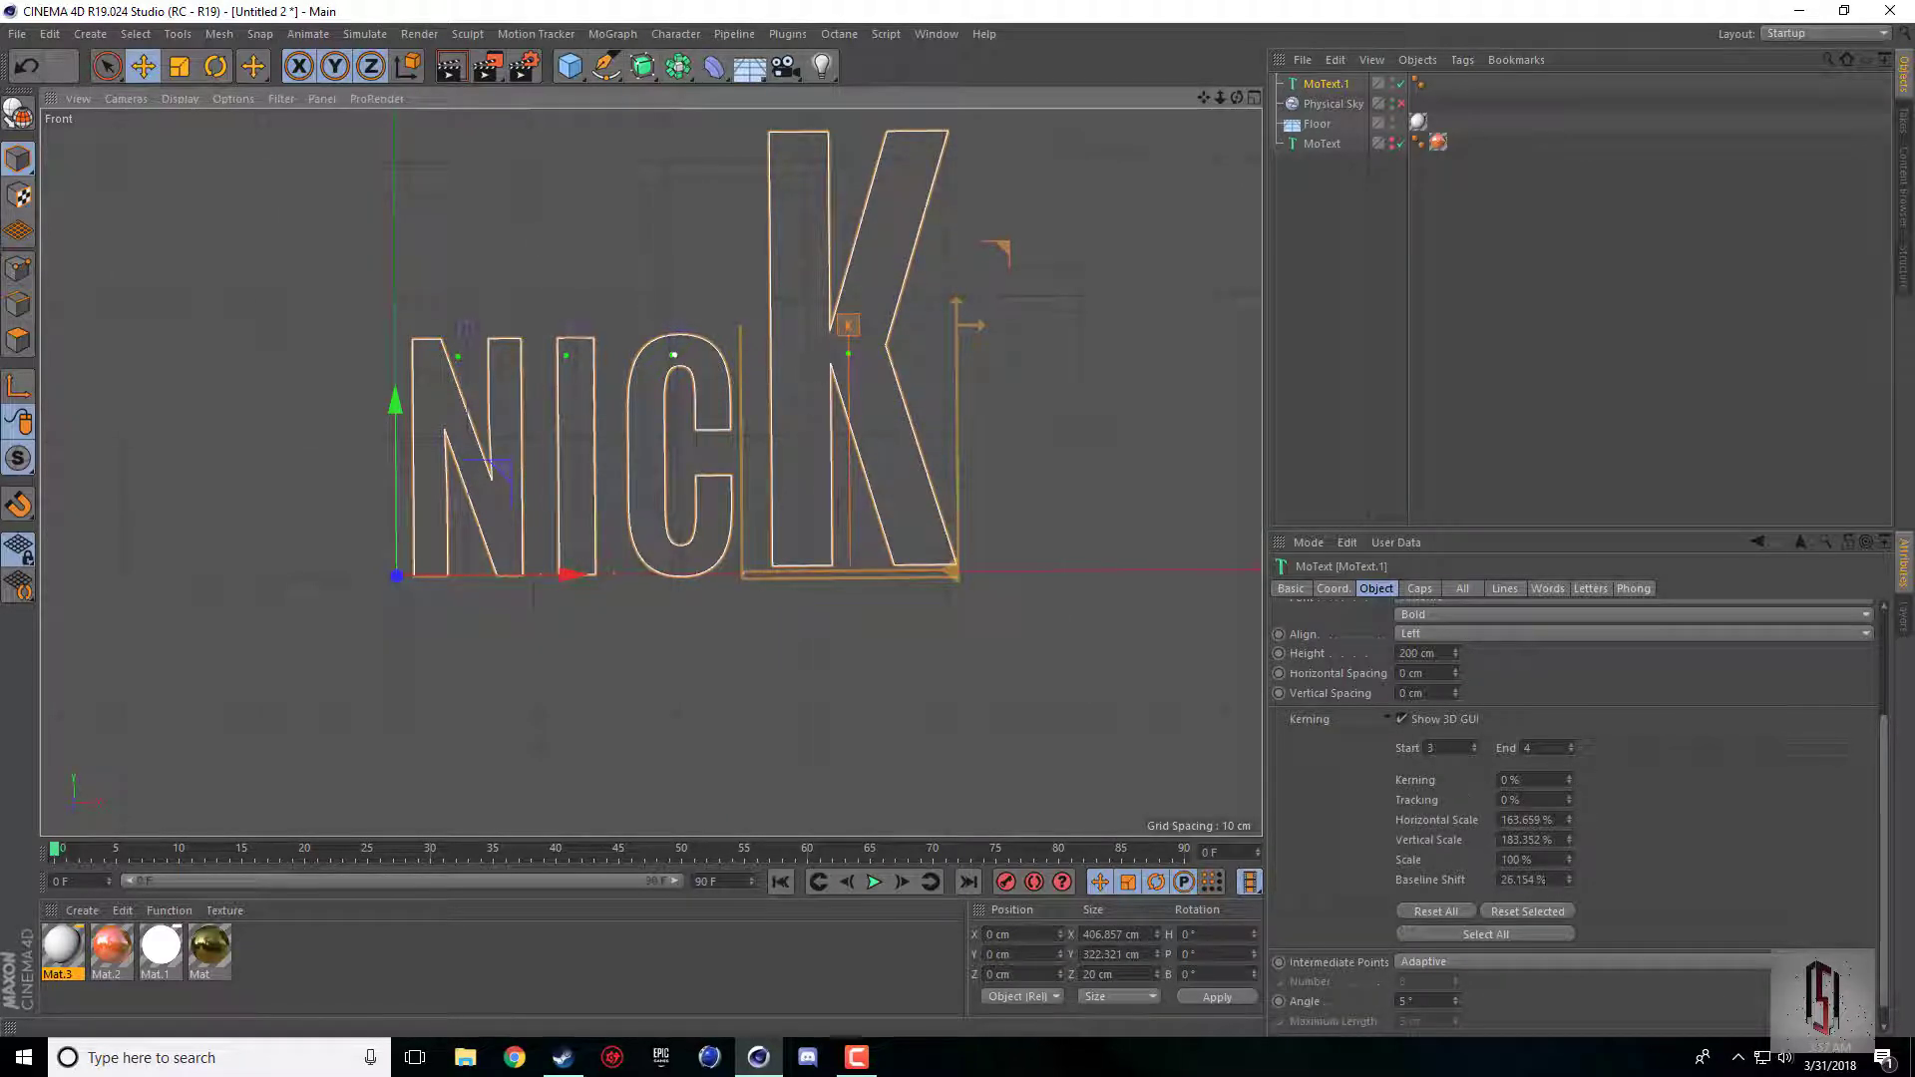
left_click_drag(1571, 866, 1569, 810)
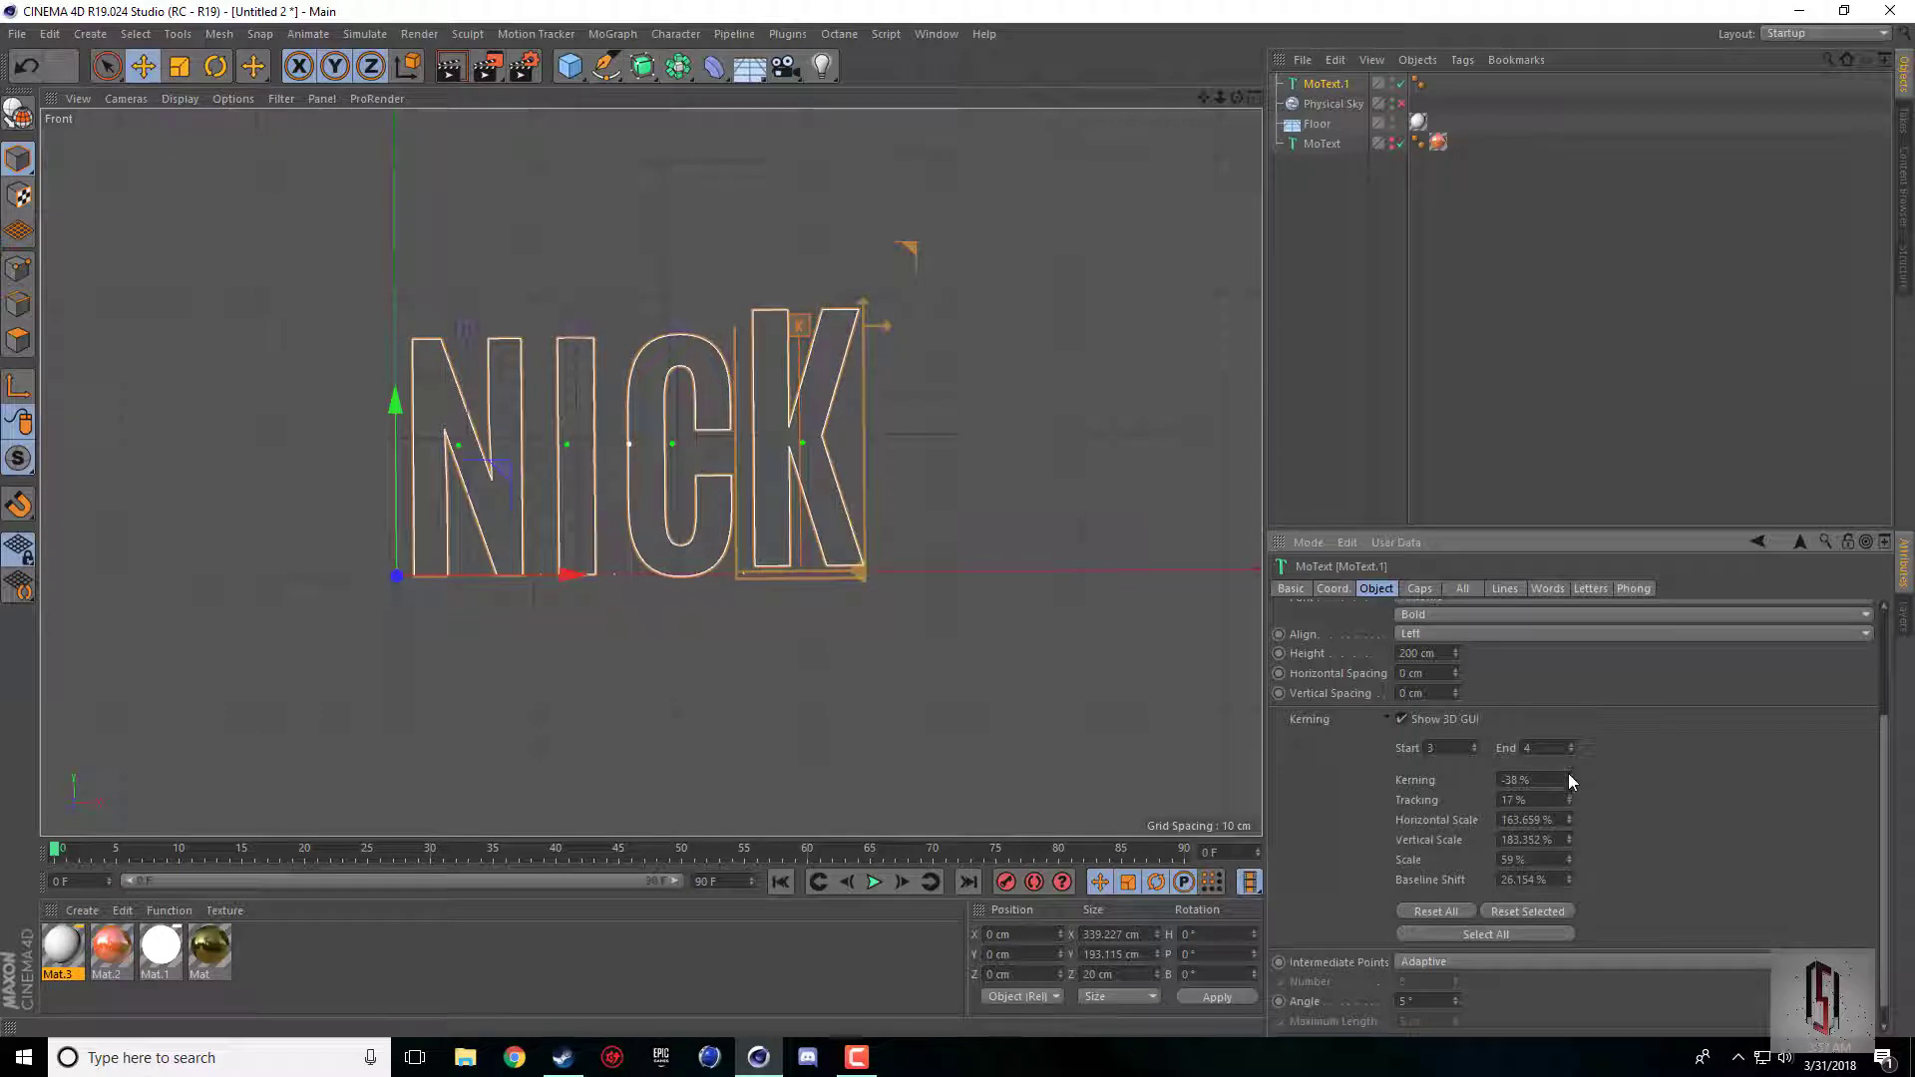
Set kerning to -27% and tracking to about -11% for the second and third letters together.
left_click(574, 328)
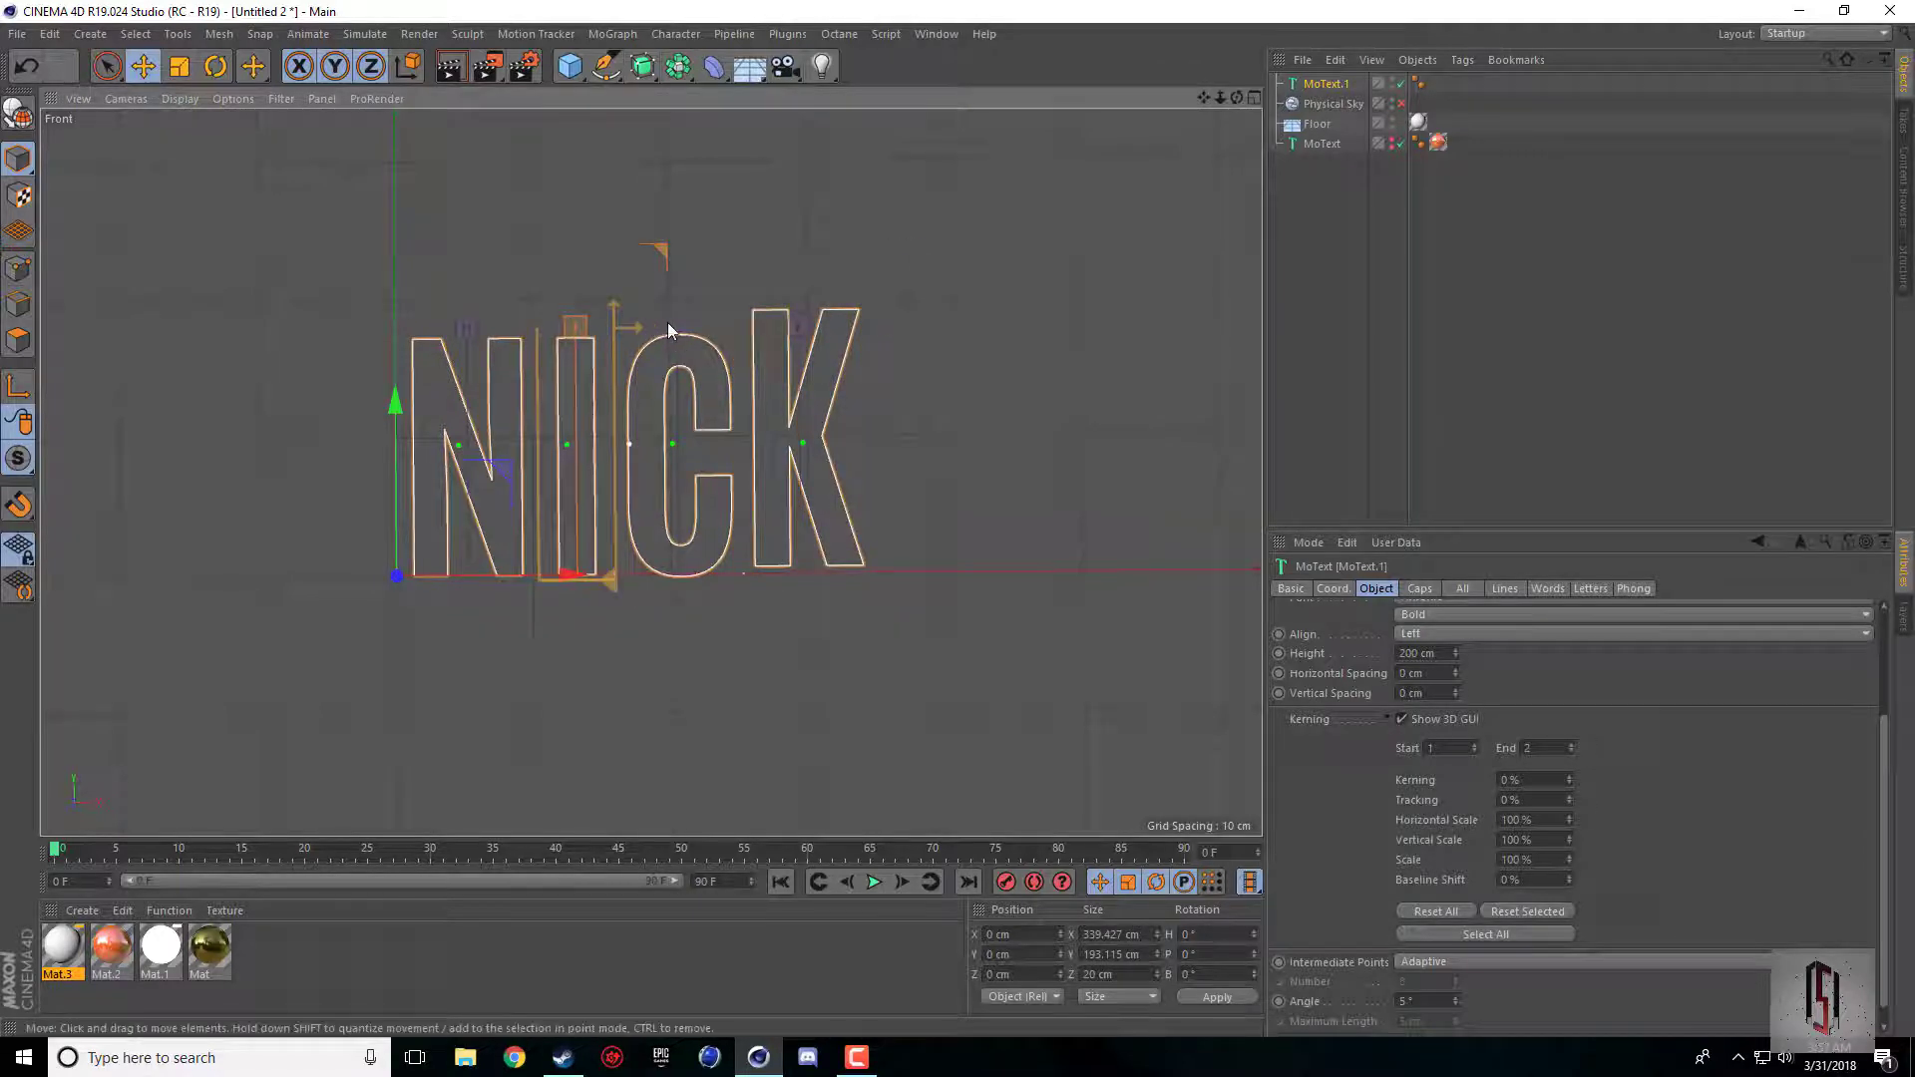
left_click(672, 322, "shift")
left_click_drag(1569, 790, 1569, 804)
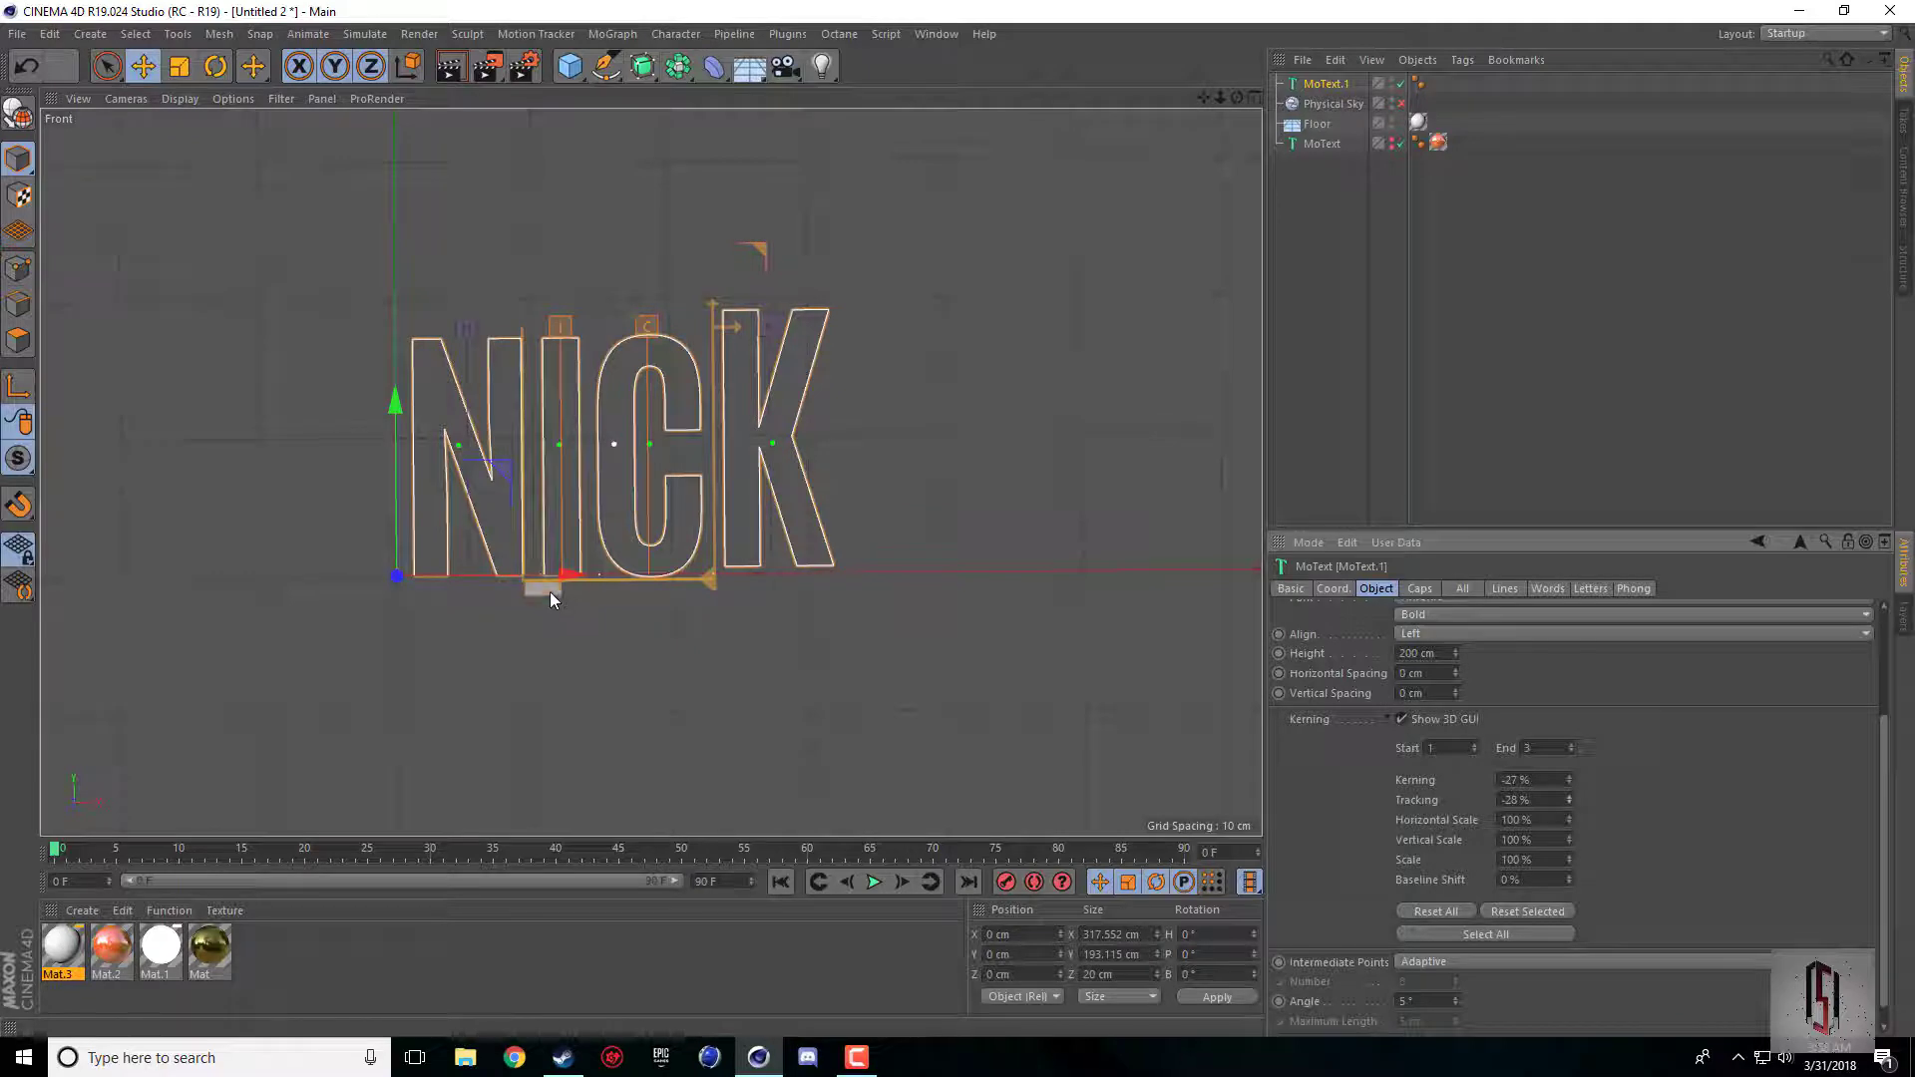
left_click_drag(549, 594, 555, 638)
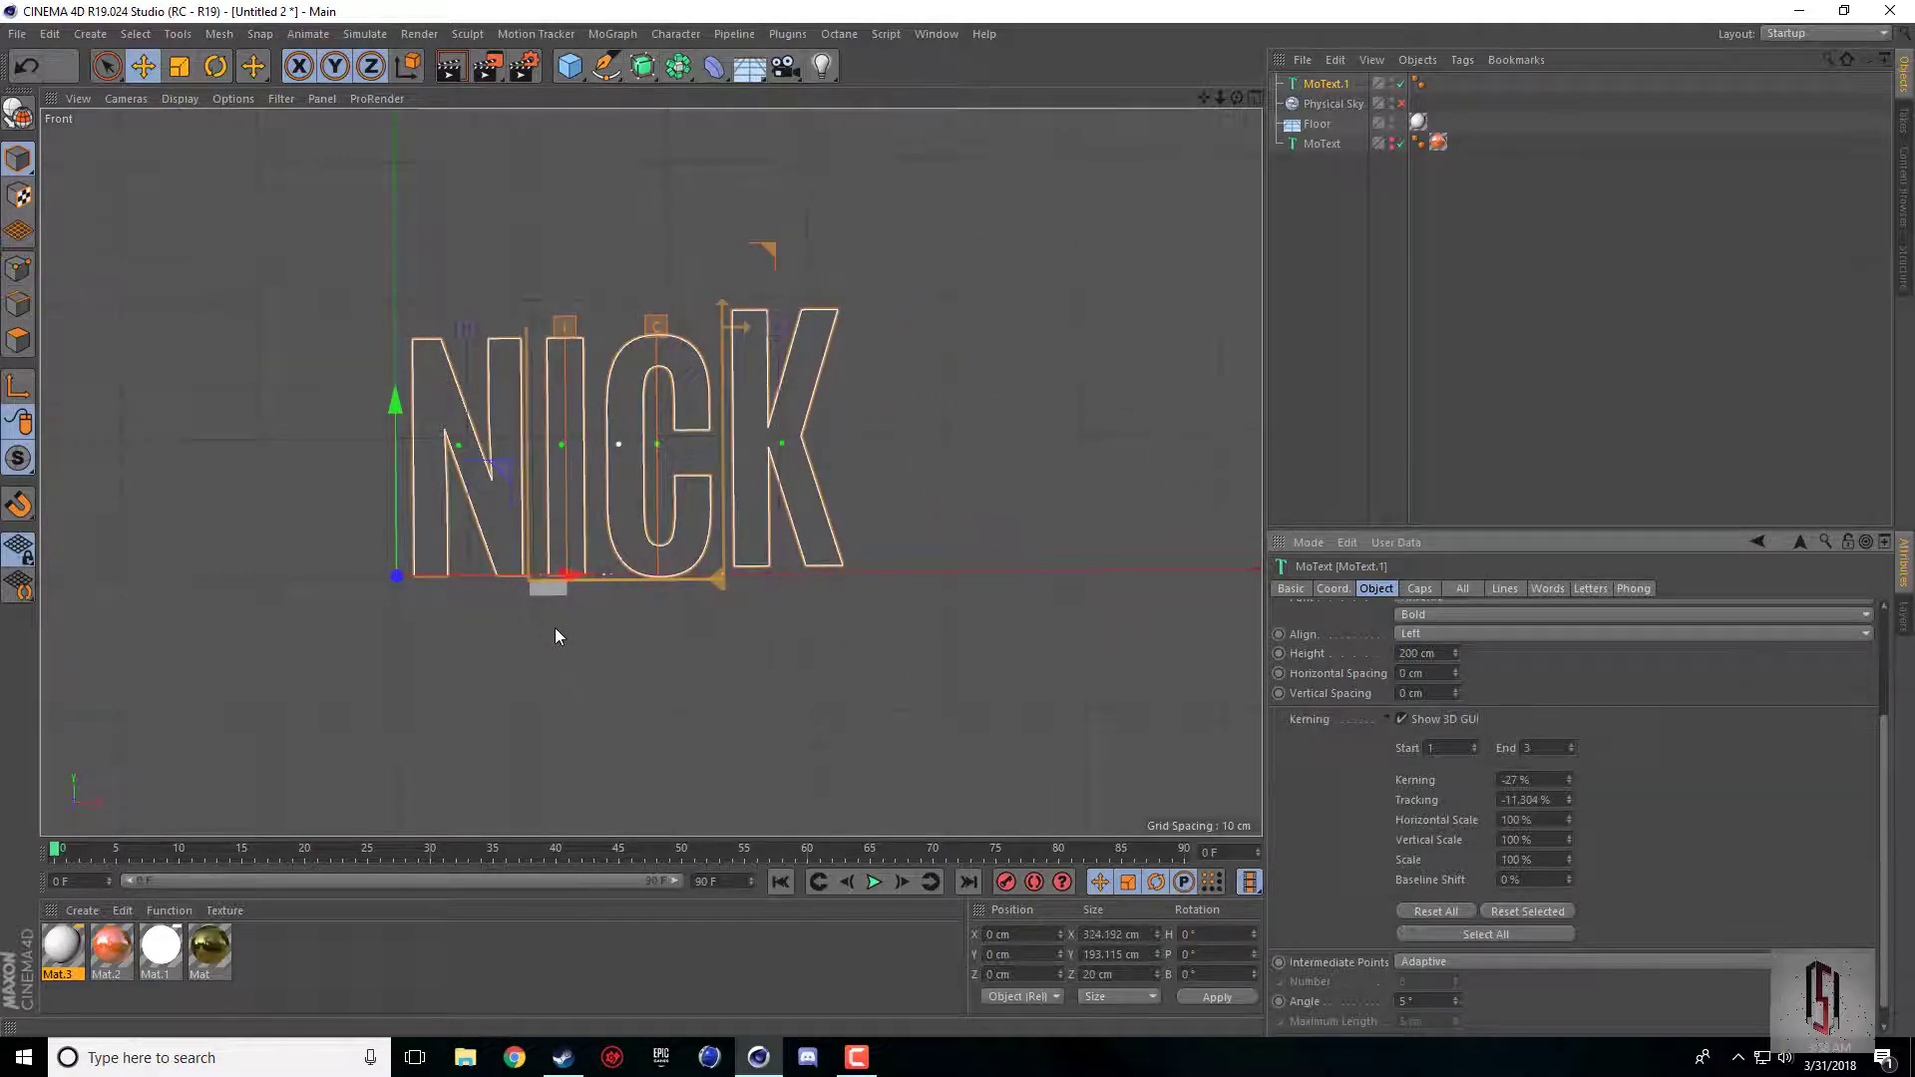
Stretch the second letter to about 183% vertical scale and about 122% horizontal scale.
left_click(558, 331)
left_click_drag(599, 304, 592, 213)
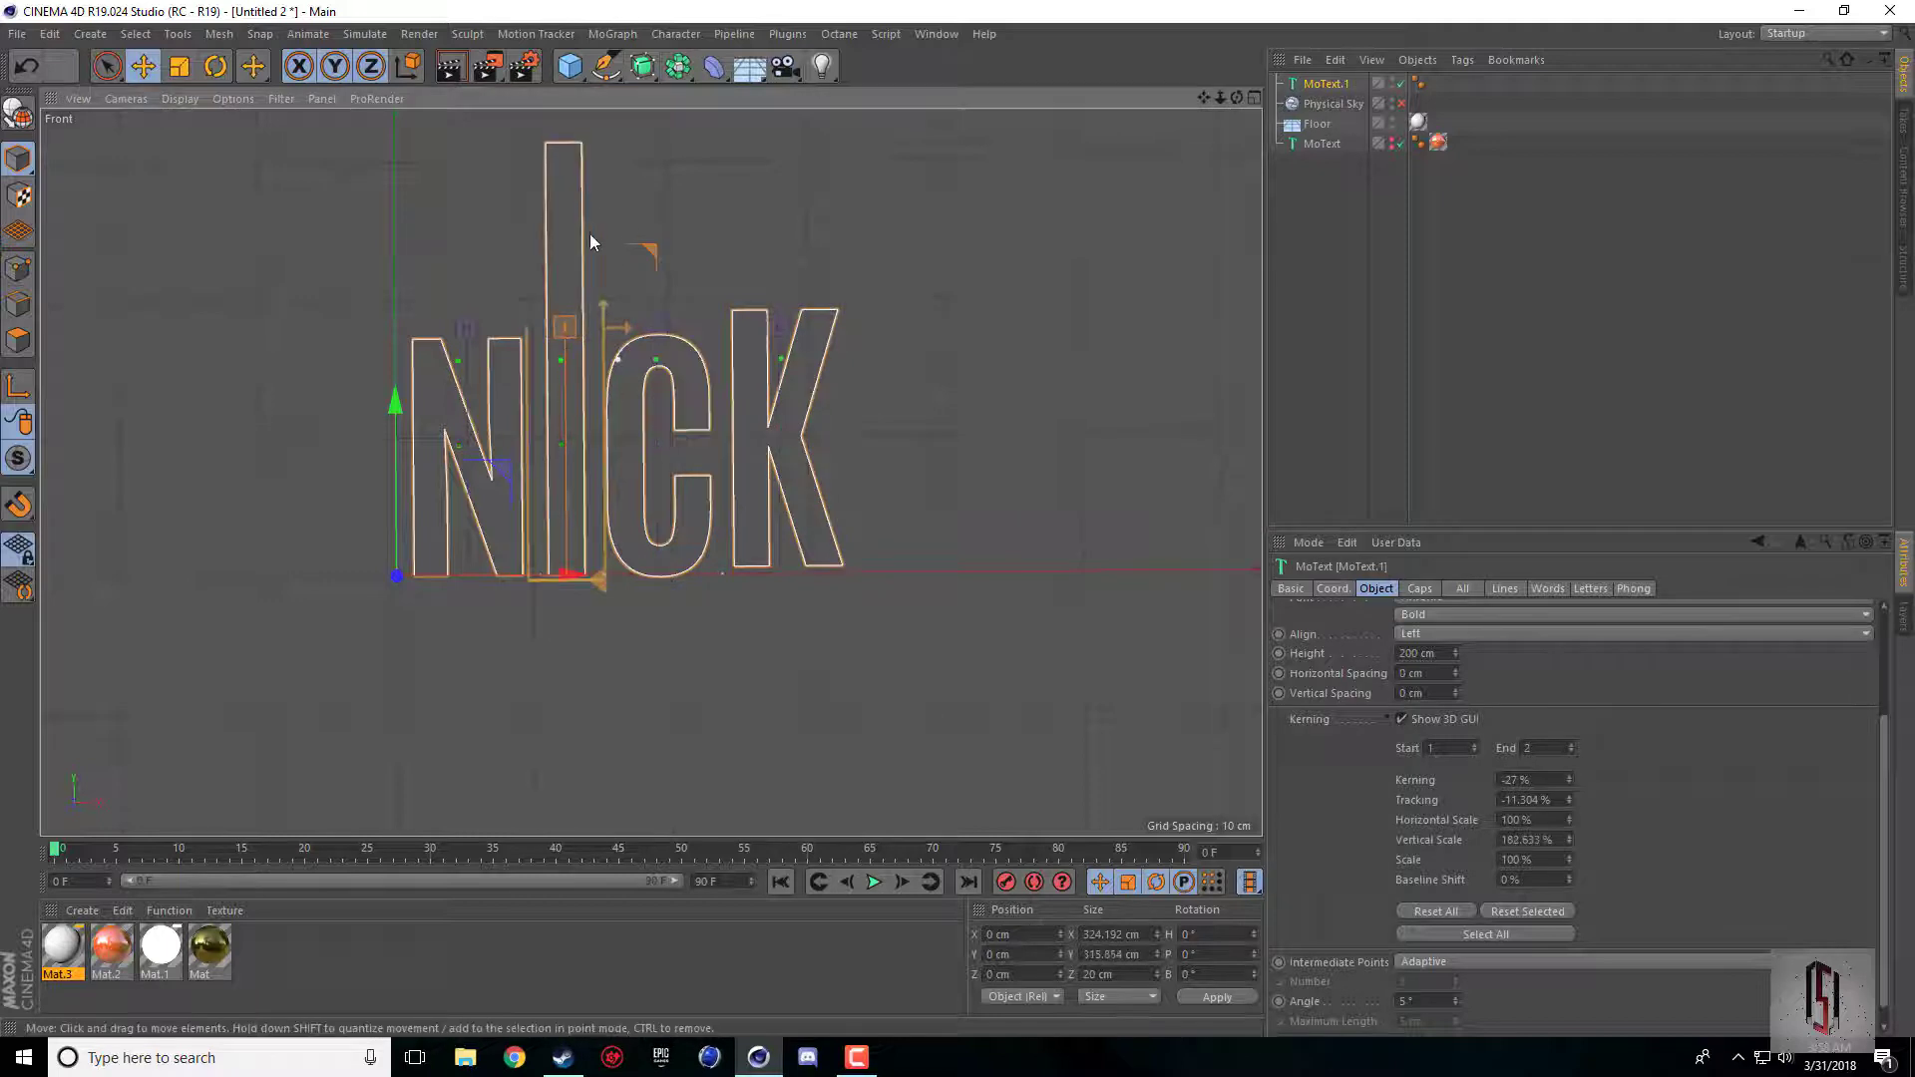
left_click_drag(628, 327, 644, 337)
left_click(511, 383)
left_click(510, 381)
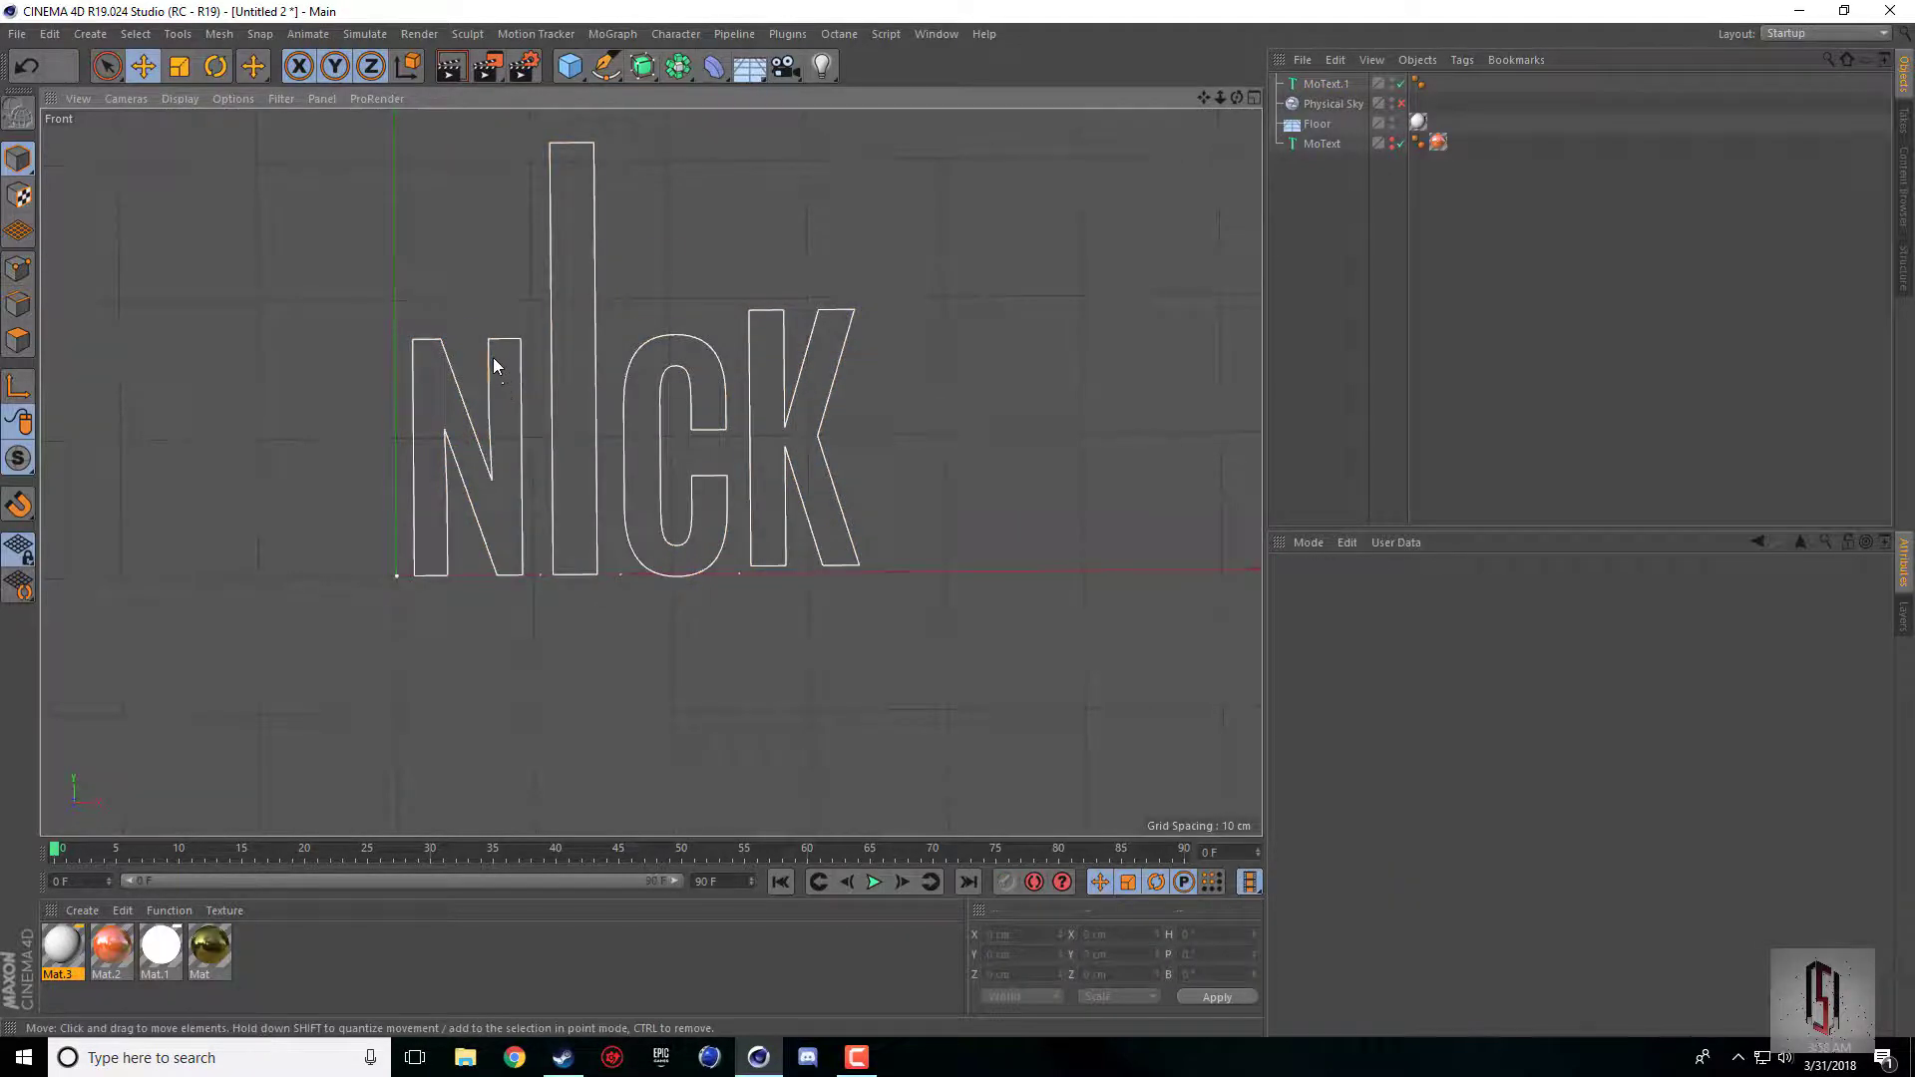
Reselect the new text object and set its kerning range to Start 1 and End 2.
left_click(469, 344)
left_click(465, 329)
scroll(1628, 958, "down", 3)
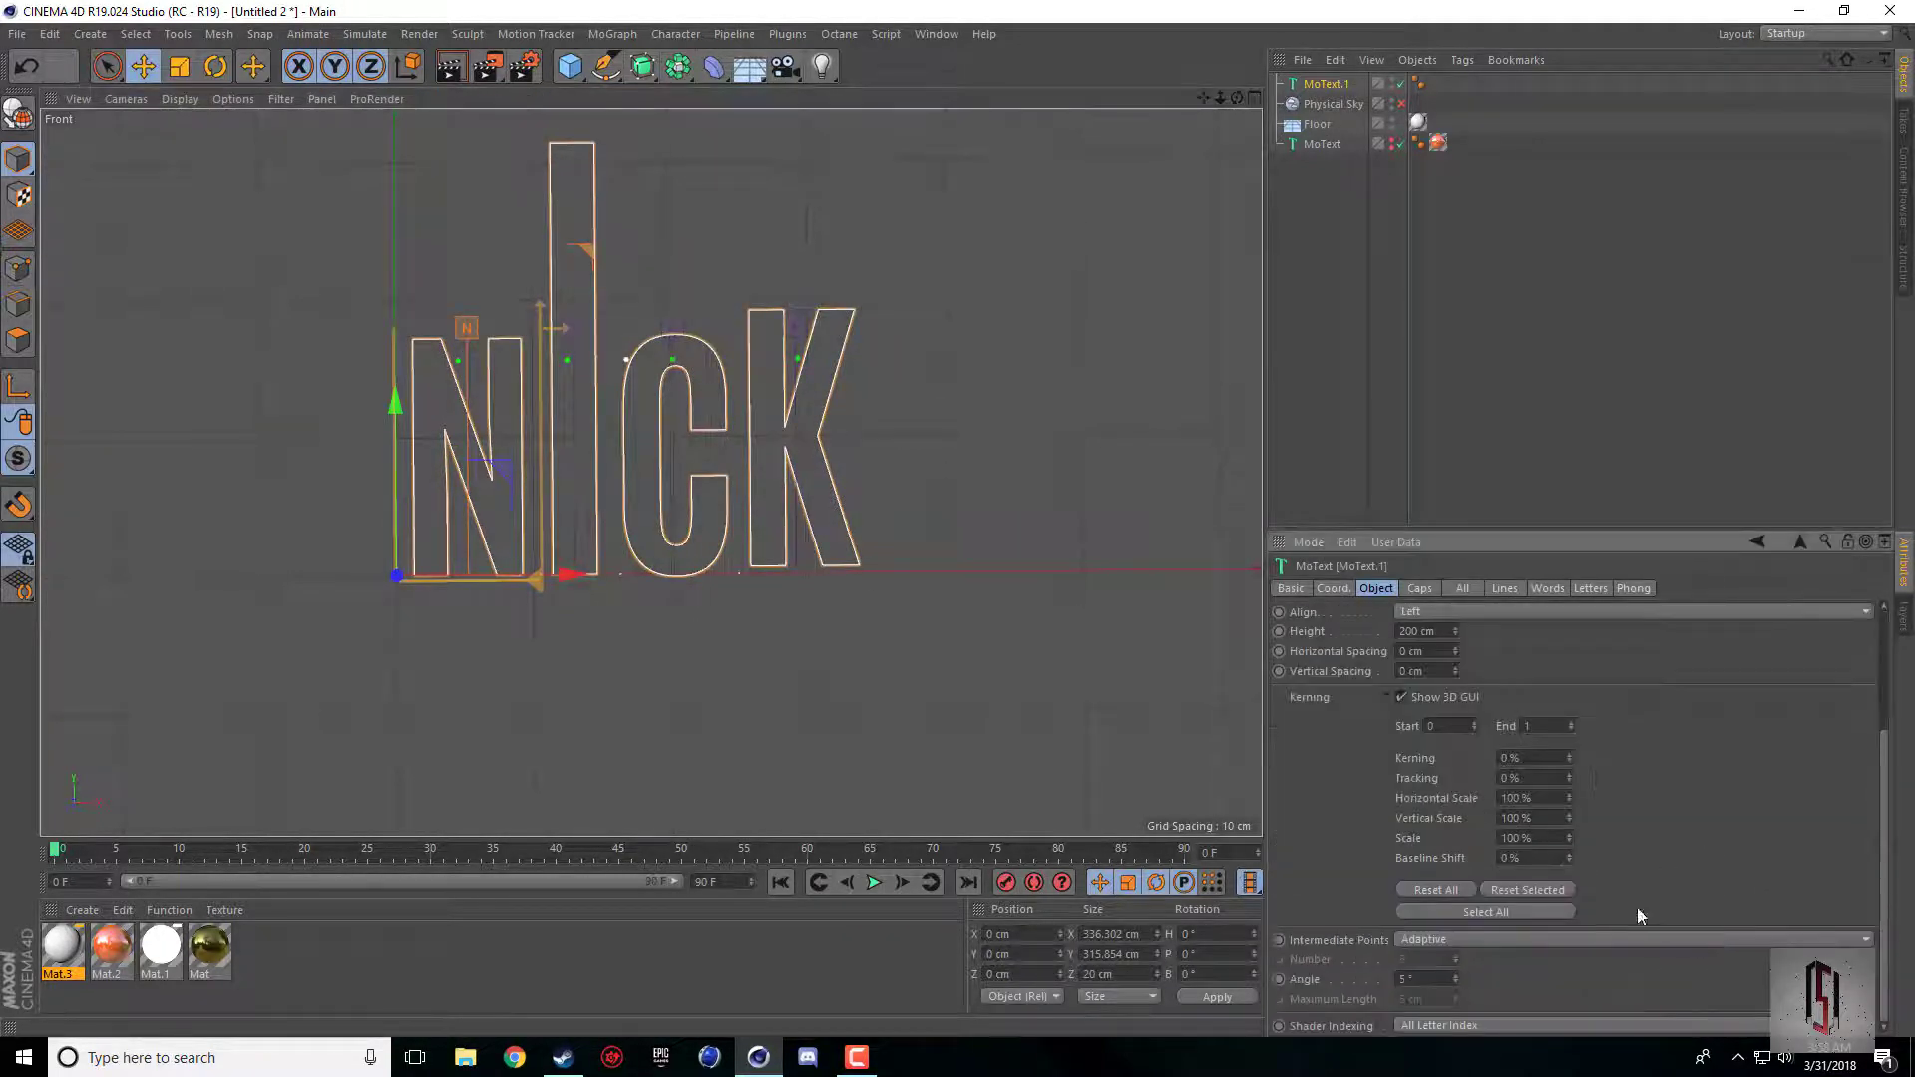
mouse_move(1475, 728)
left_mouse_down()
mouse_move(1476, 698)
mouse_move(1475, 730)
left_mouse_up()
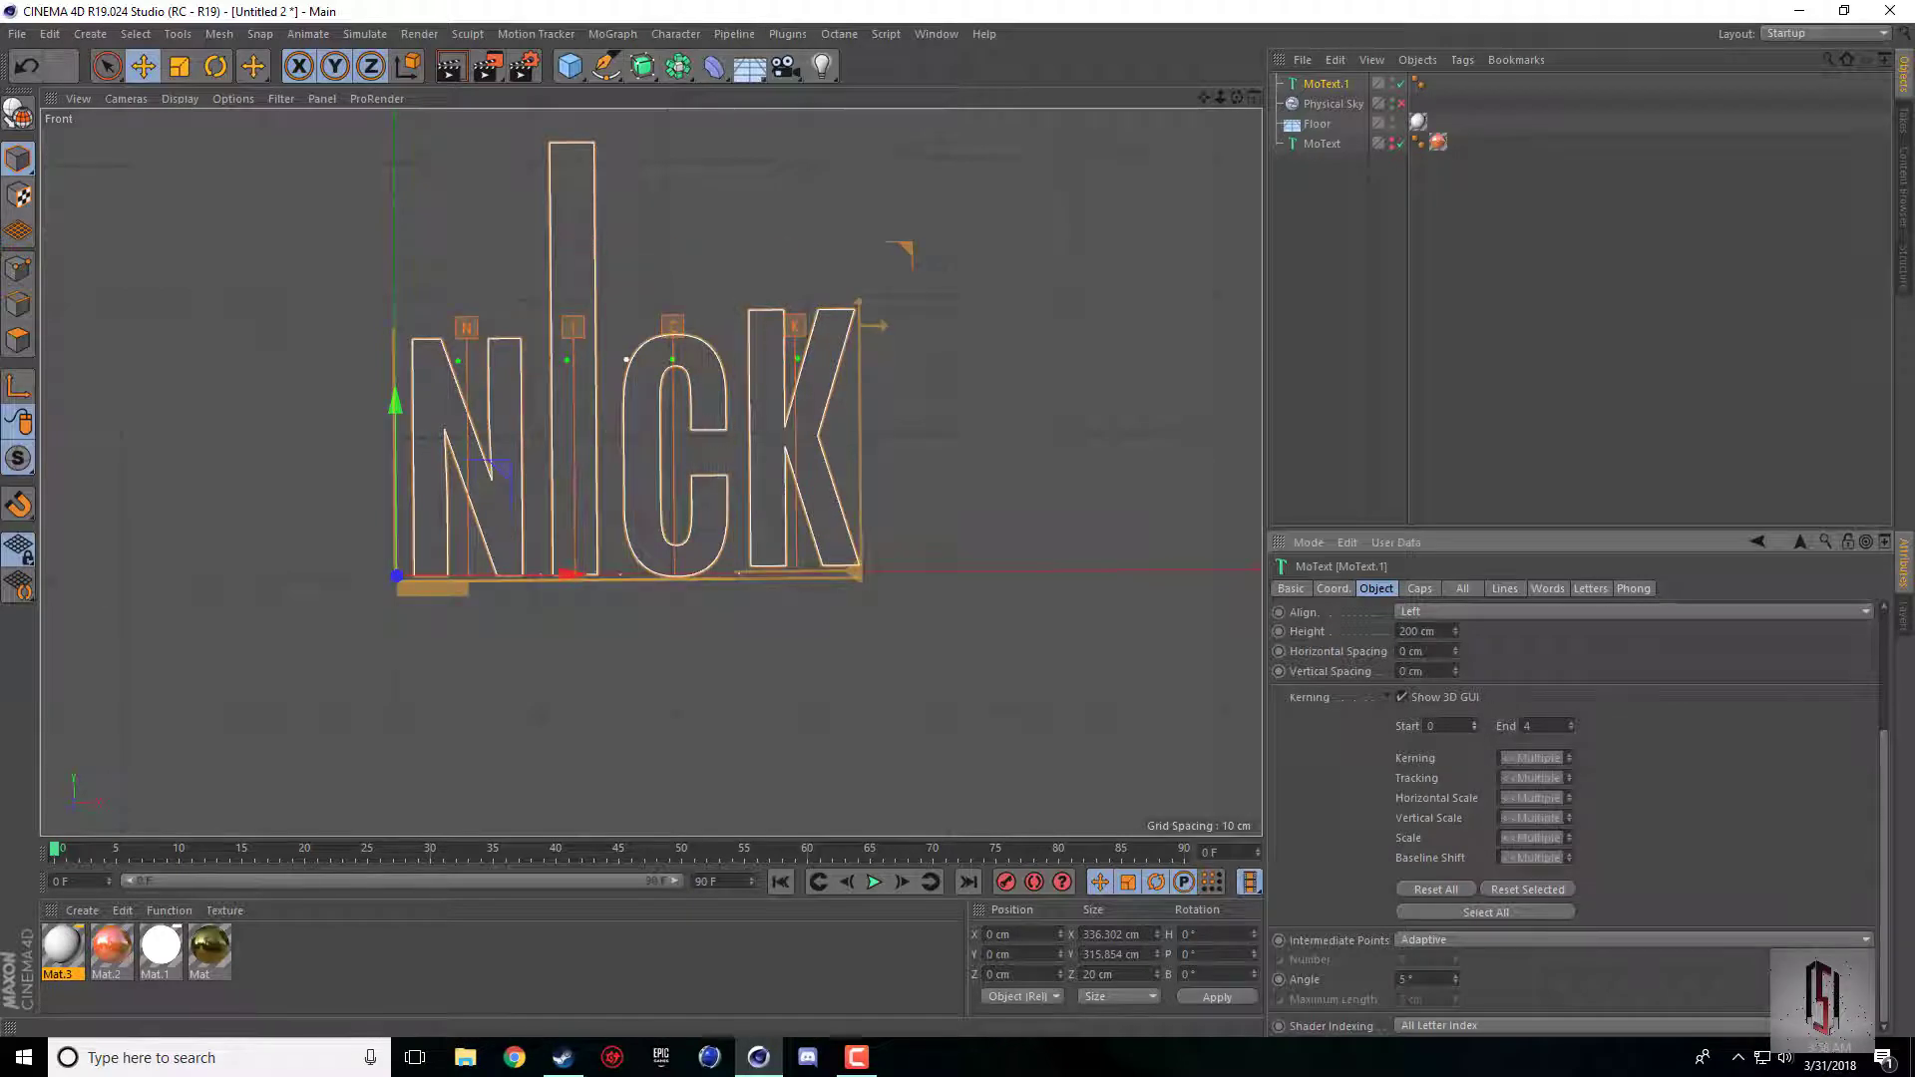
left_click(1475, 724)
left_click(1571, 730)
left_click(1571, 730)
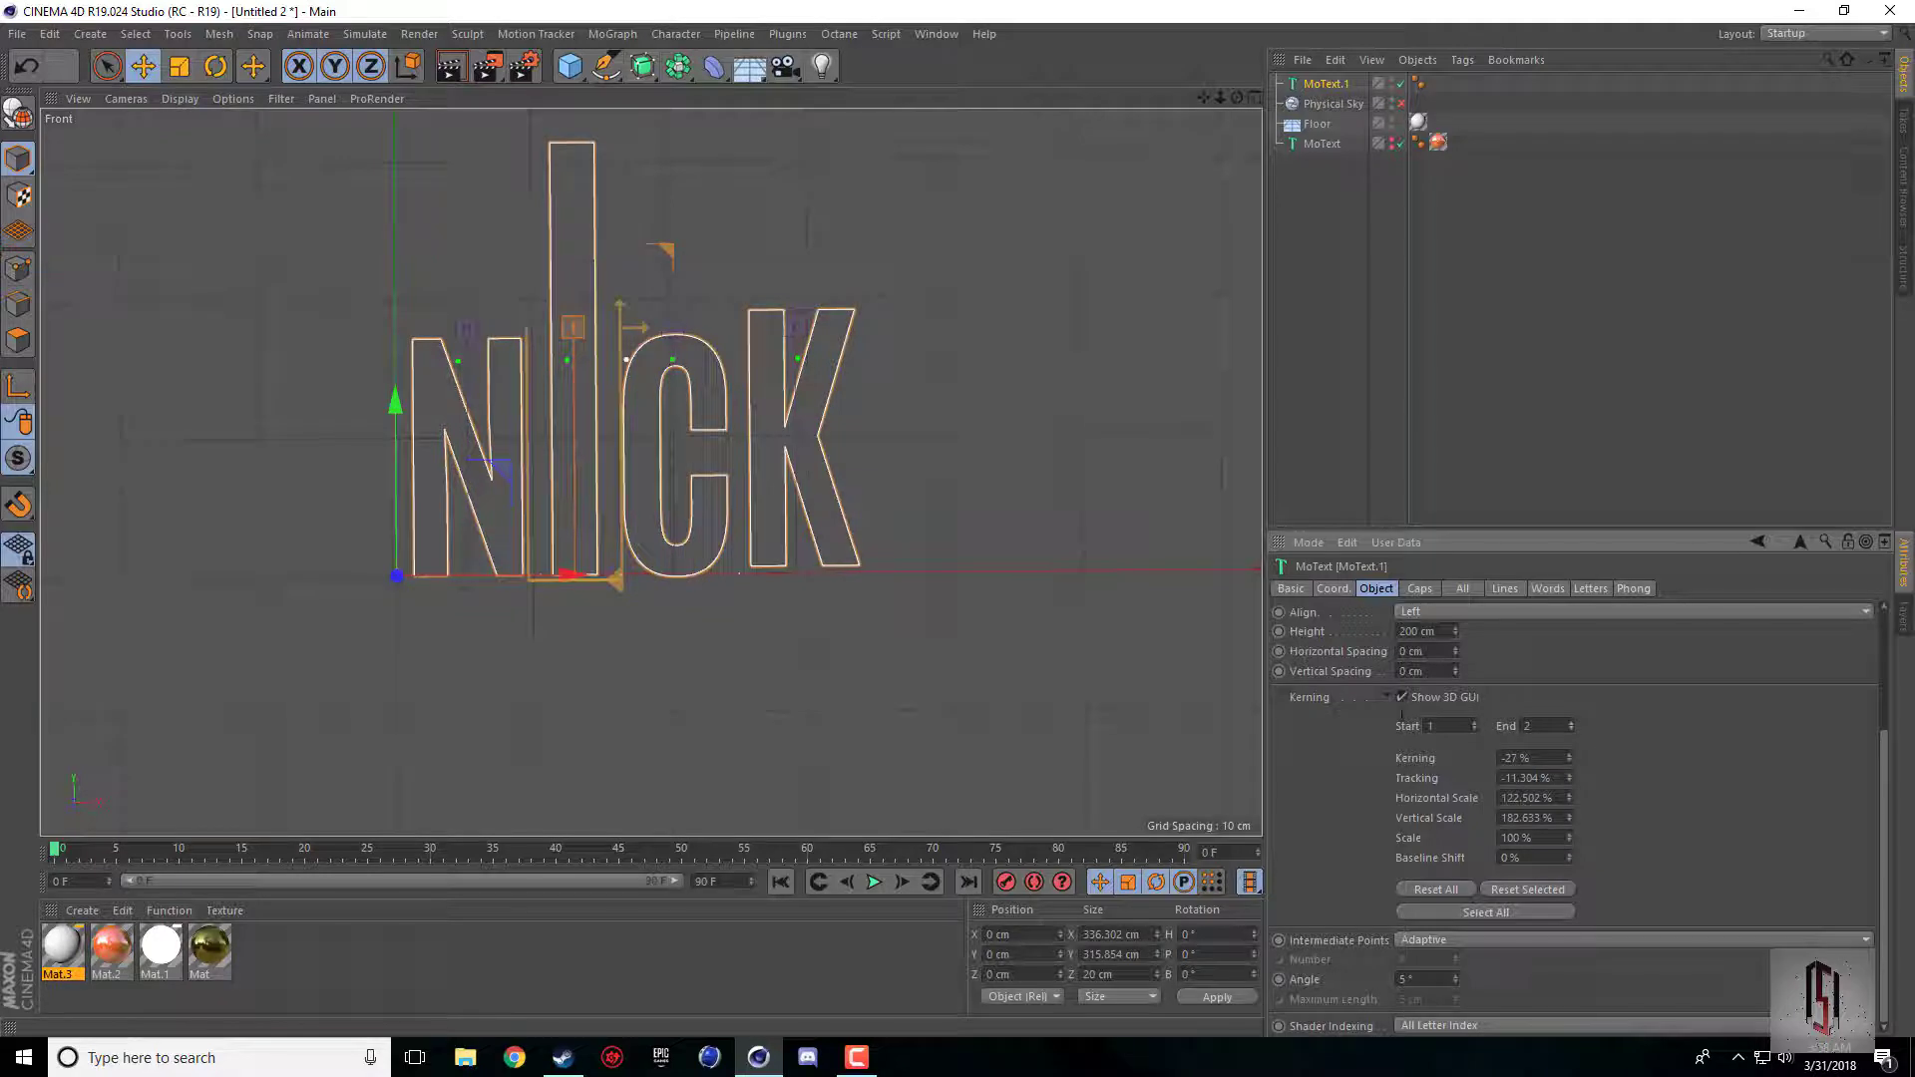
Enlarge the first letter in height and width and shift its baseline well below the other letters.
left_click(462, 327)
left_click_drag(538, 305, 639, 329)
left_click_drag(594, 577, 597, 763)
left_click(777, 519)
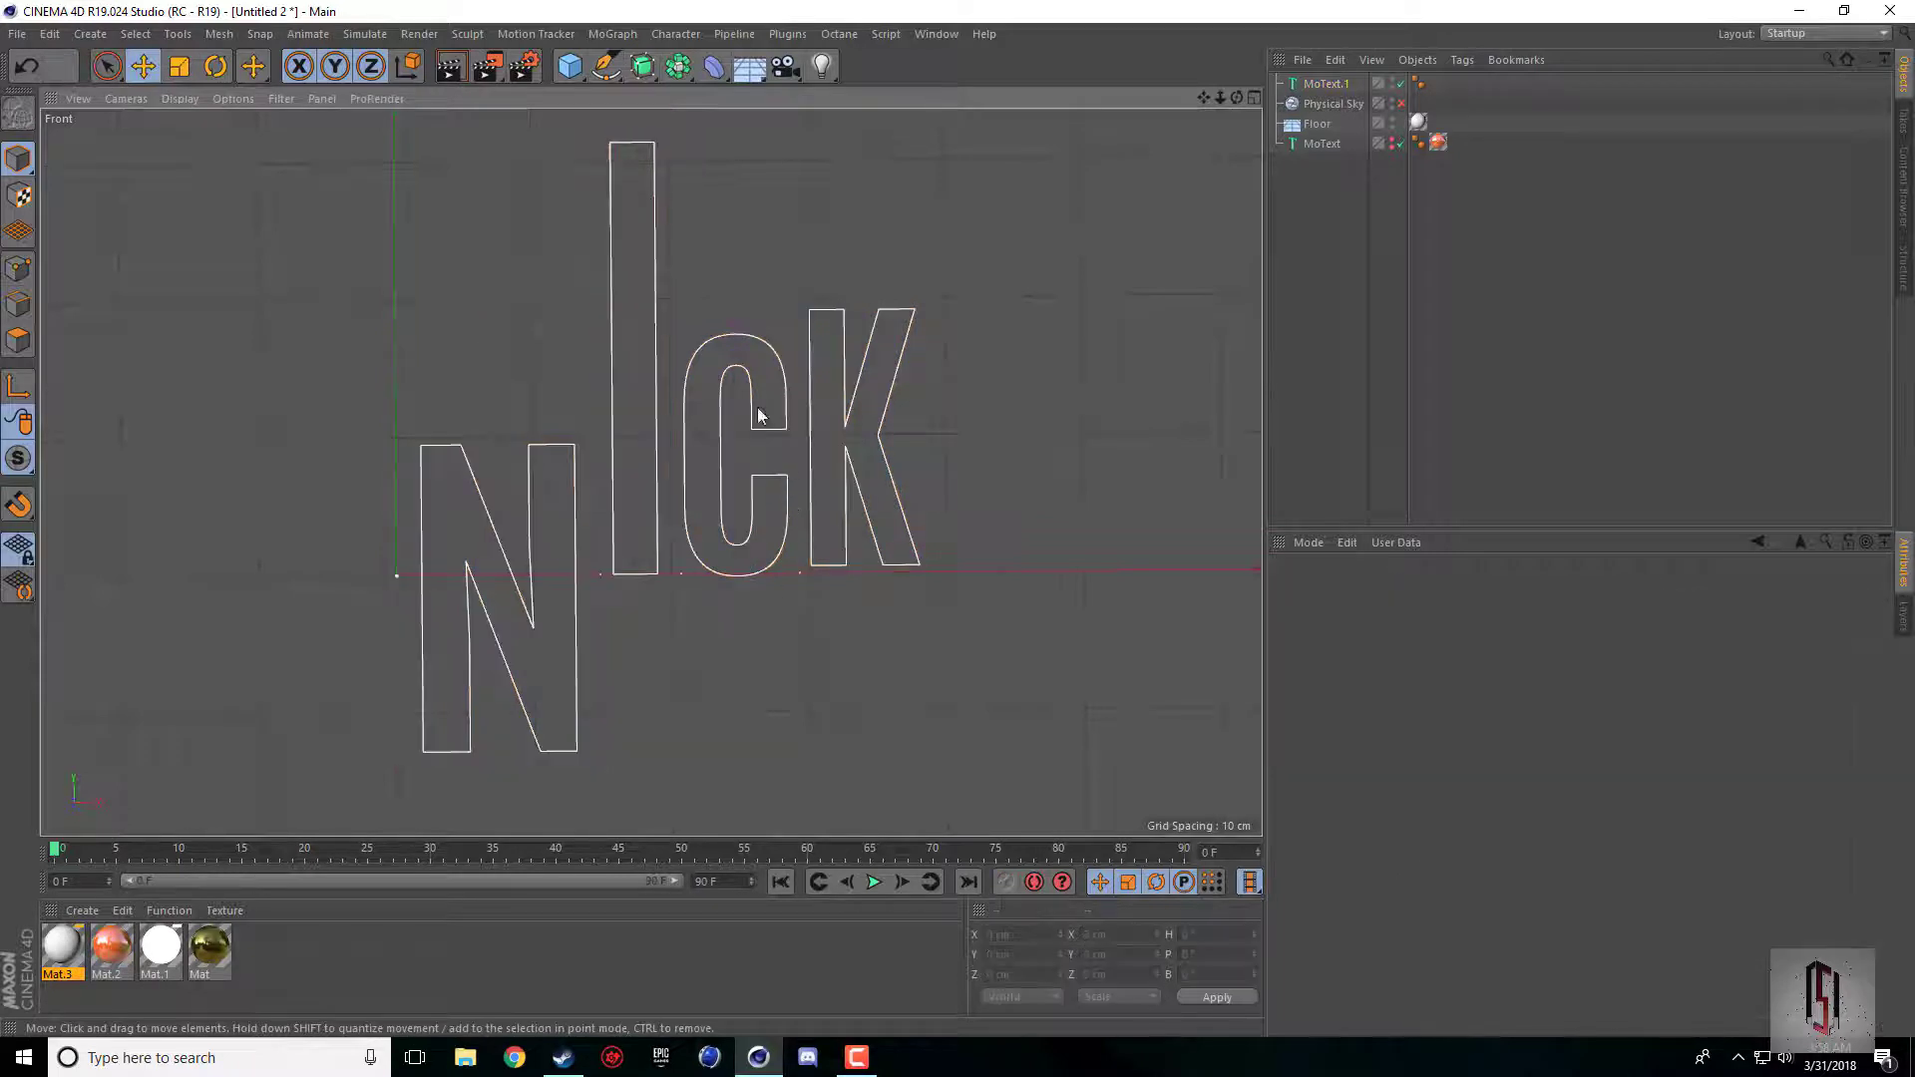
Lower the third letter with a baseline shift of about -189% and widen it to about 204% horizontal scale.
left_click(776, 431)
left_click(732, 325)
mouse_move(799, 589)
left_mouse_down()
mouse_move(793, 549)
mouse_move(791, 609)
left_mouse_up()
left_click_drag(811, 297, 975, 365)
left_click(1085, 387)
Render a preview of the new text from the front in the Perspective view.
middle_click(879, 392)
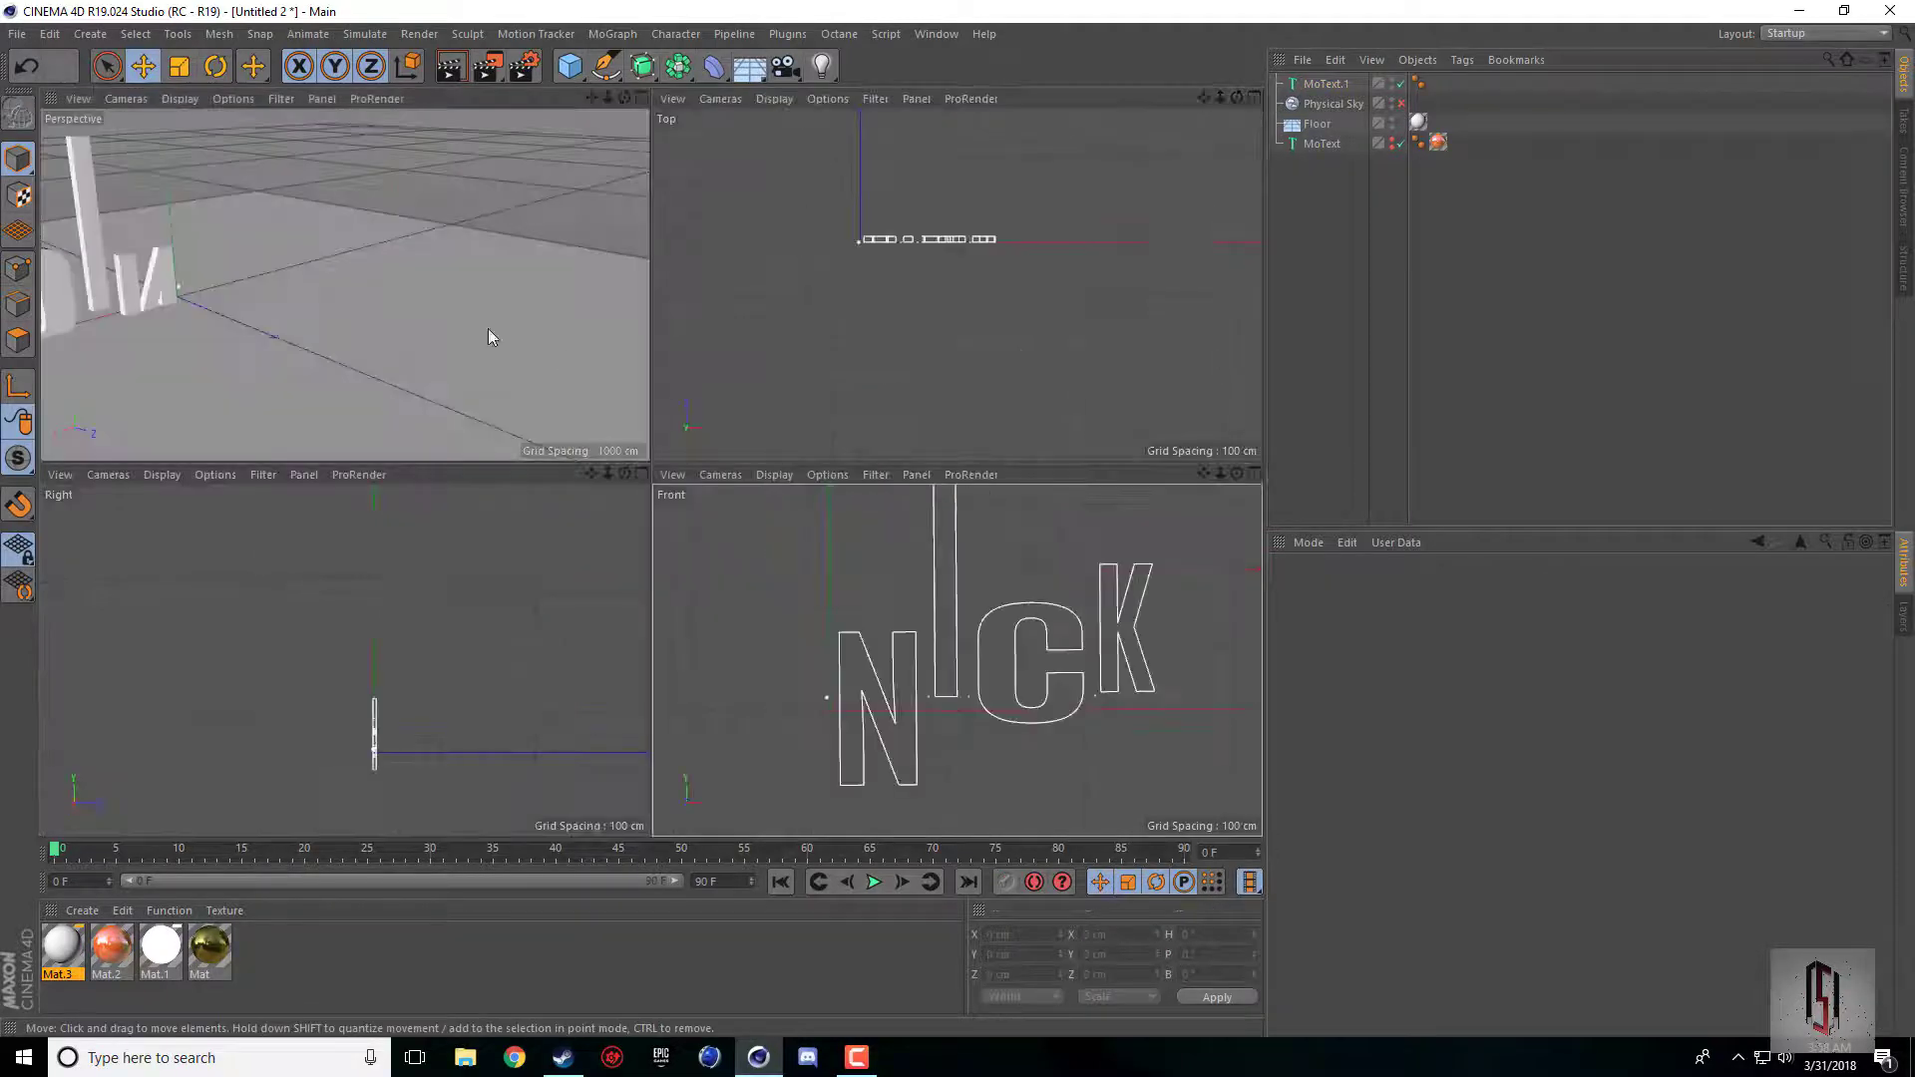
middle_click(561, 352)
left_click_drag(704, 302, 407, 521, "alt")
left_click(435, 369)
left_click_drag(1205, 98, 1497, 98)
left_click(1308, 84)
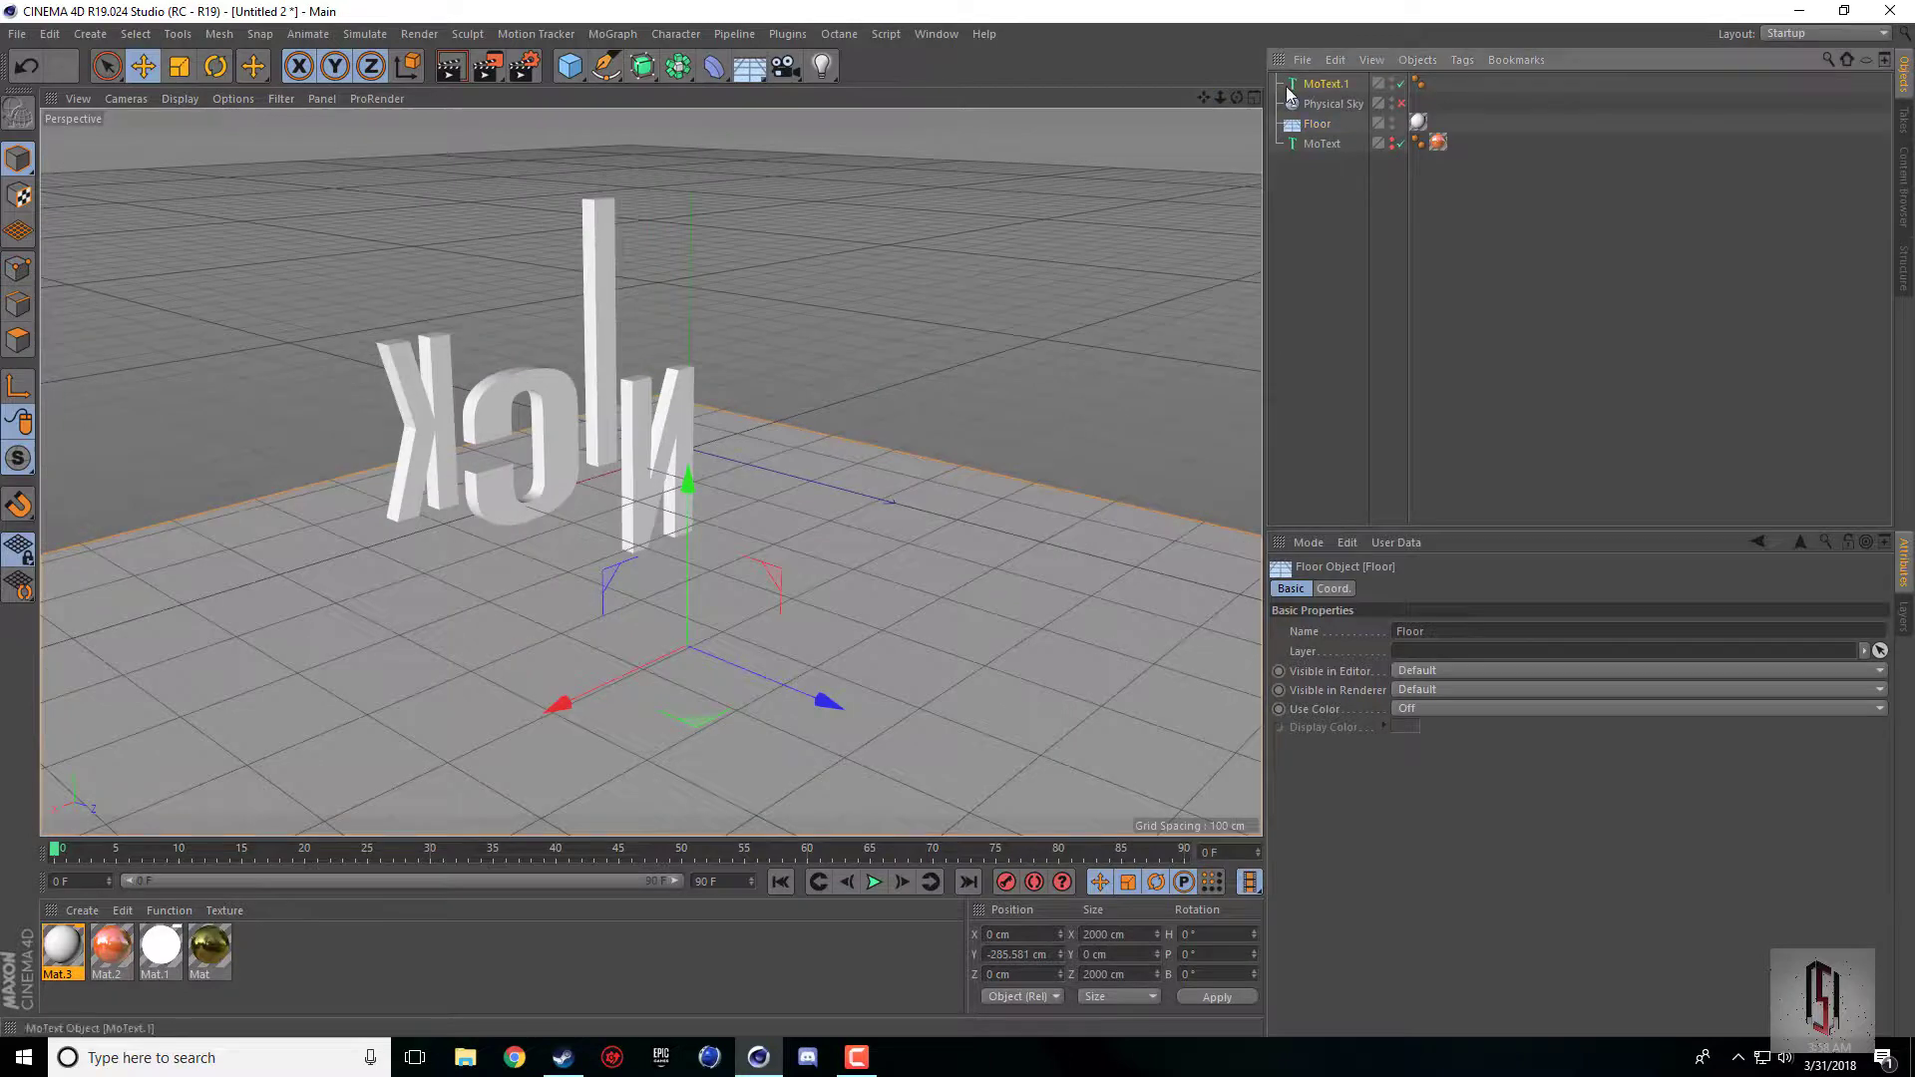
left_click_drag(1236, 95, 838, 142)
left_click(449, 67)
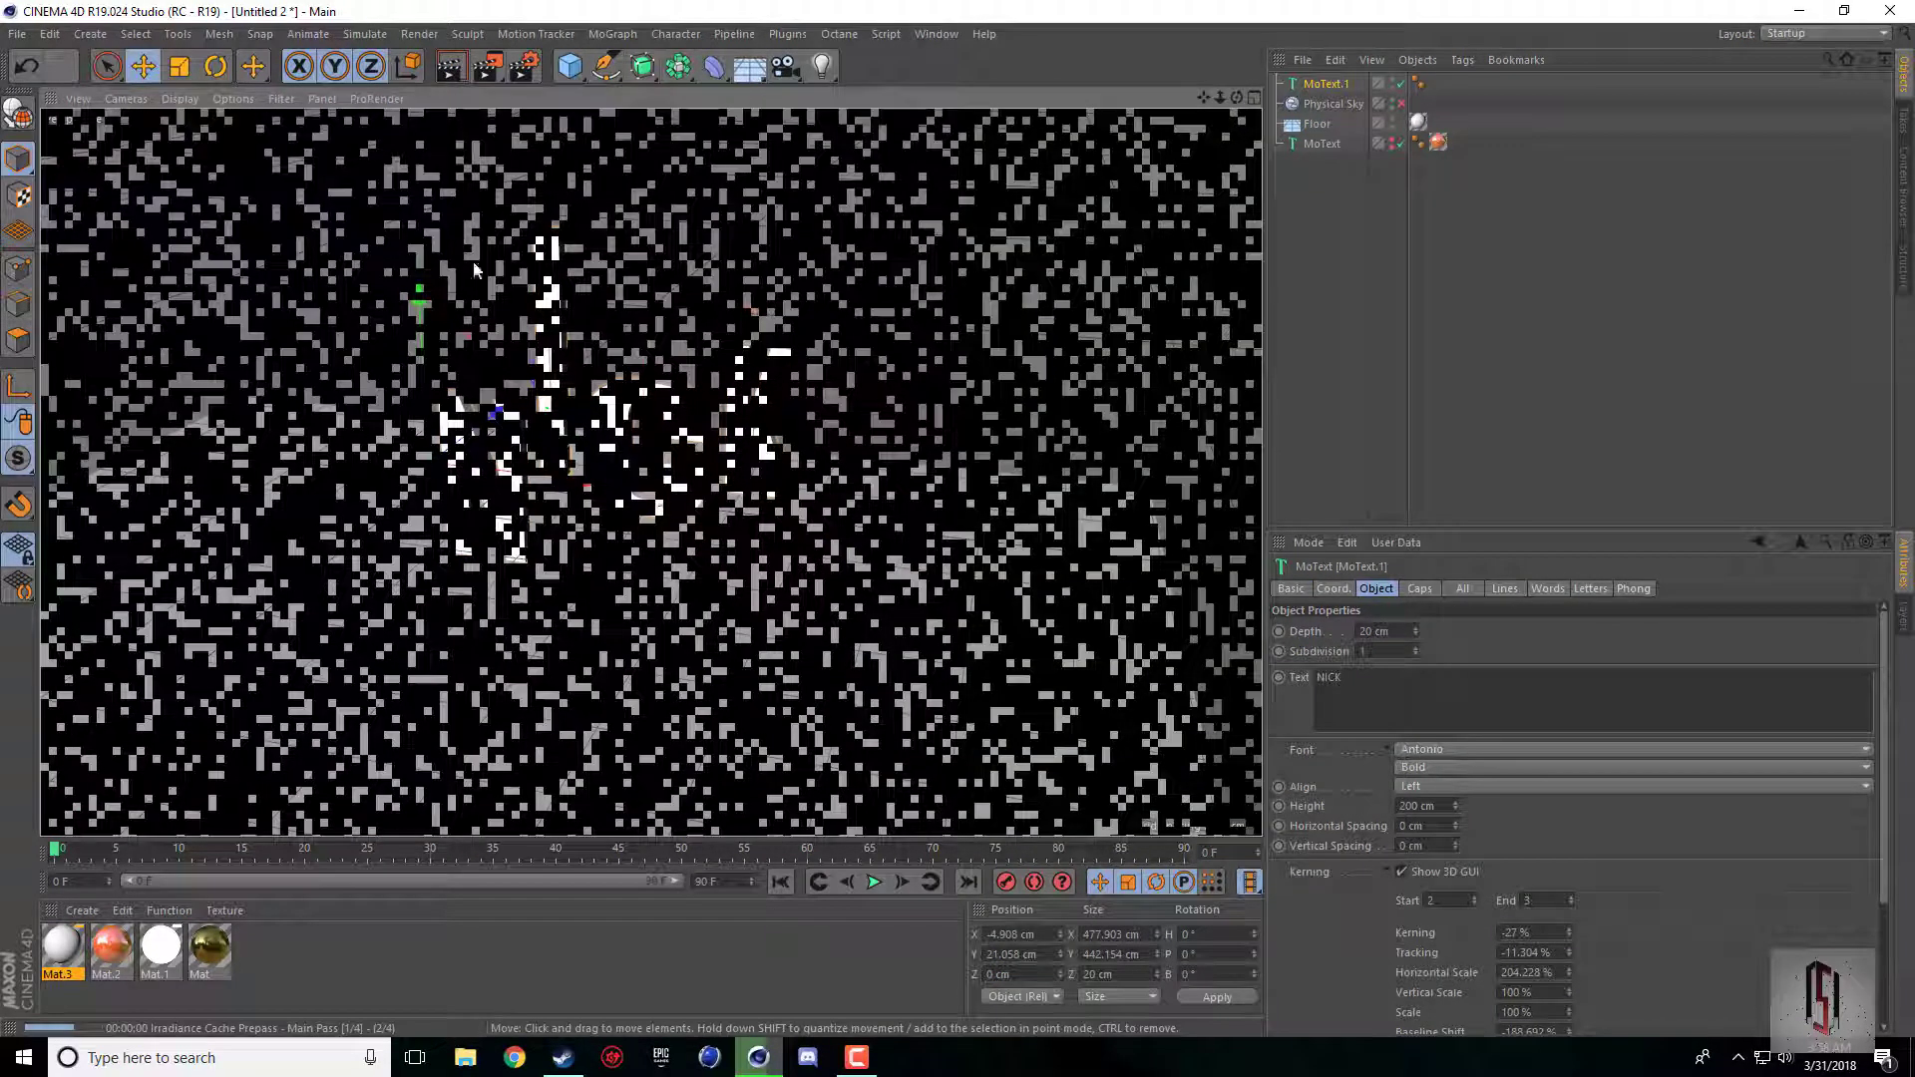
Collapse the new text's kerning settings and turn off the Show 3D GUI option.
scroll(798, 514, "down", 1)
scroll(614, 569, "up", 4)
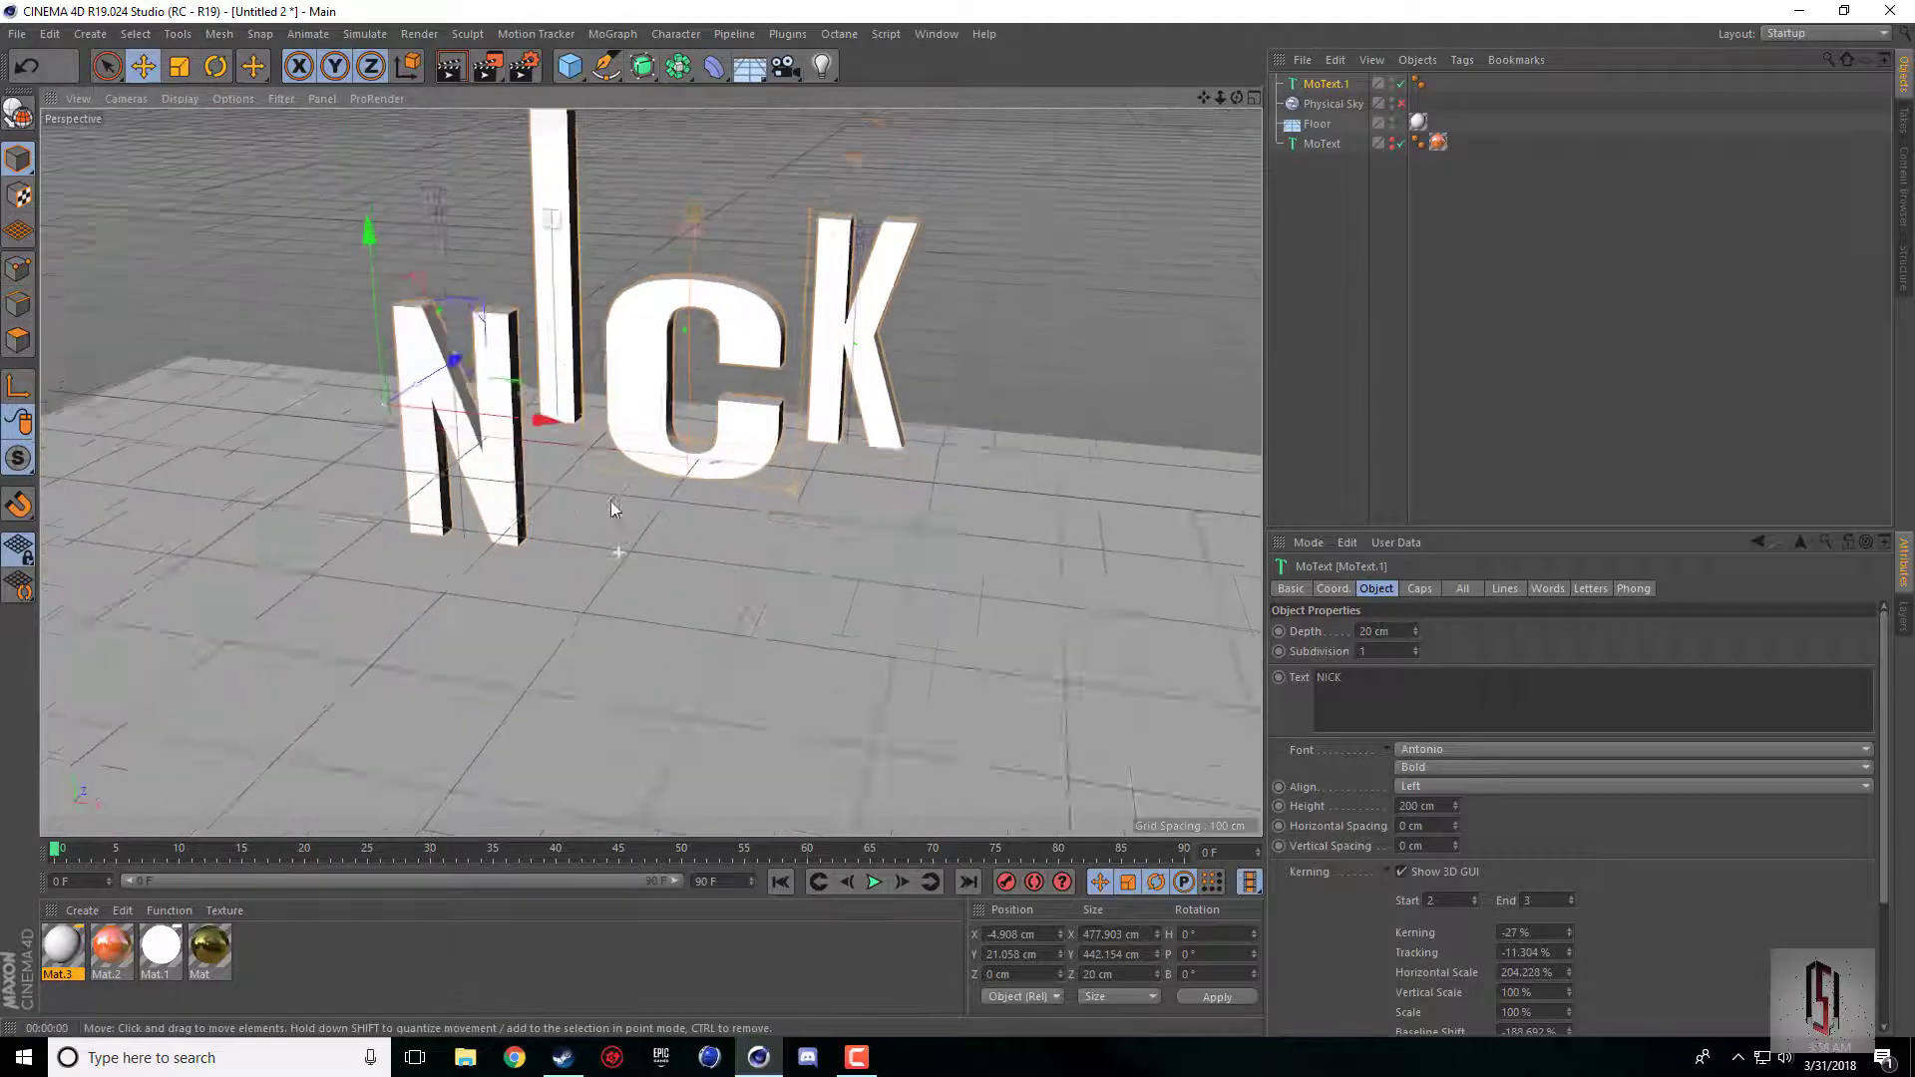
scroll(628, 527, "up", 1)
left_click_drag(1203, 98, 1143, 813)
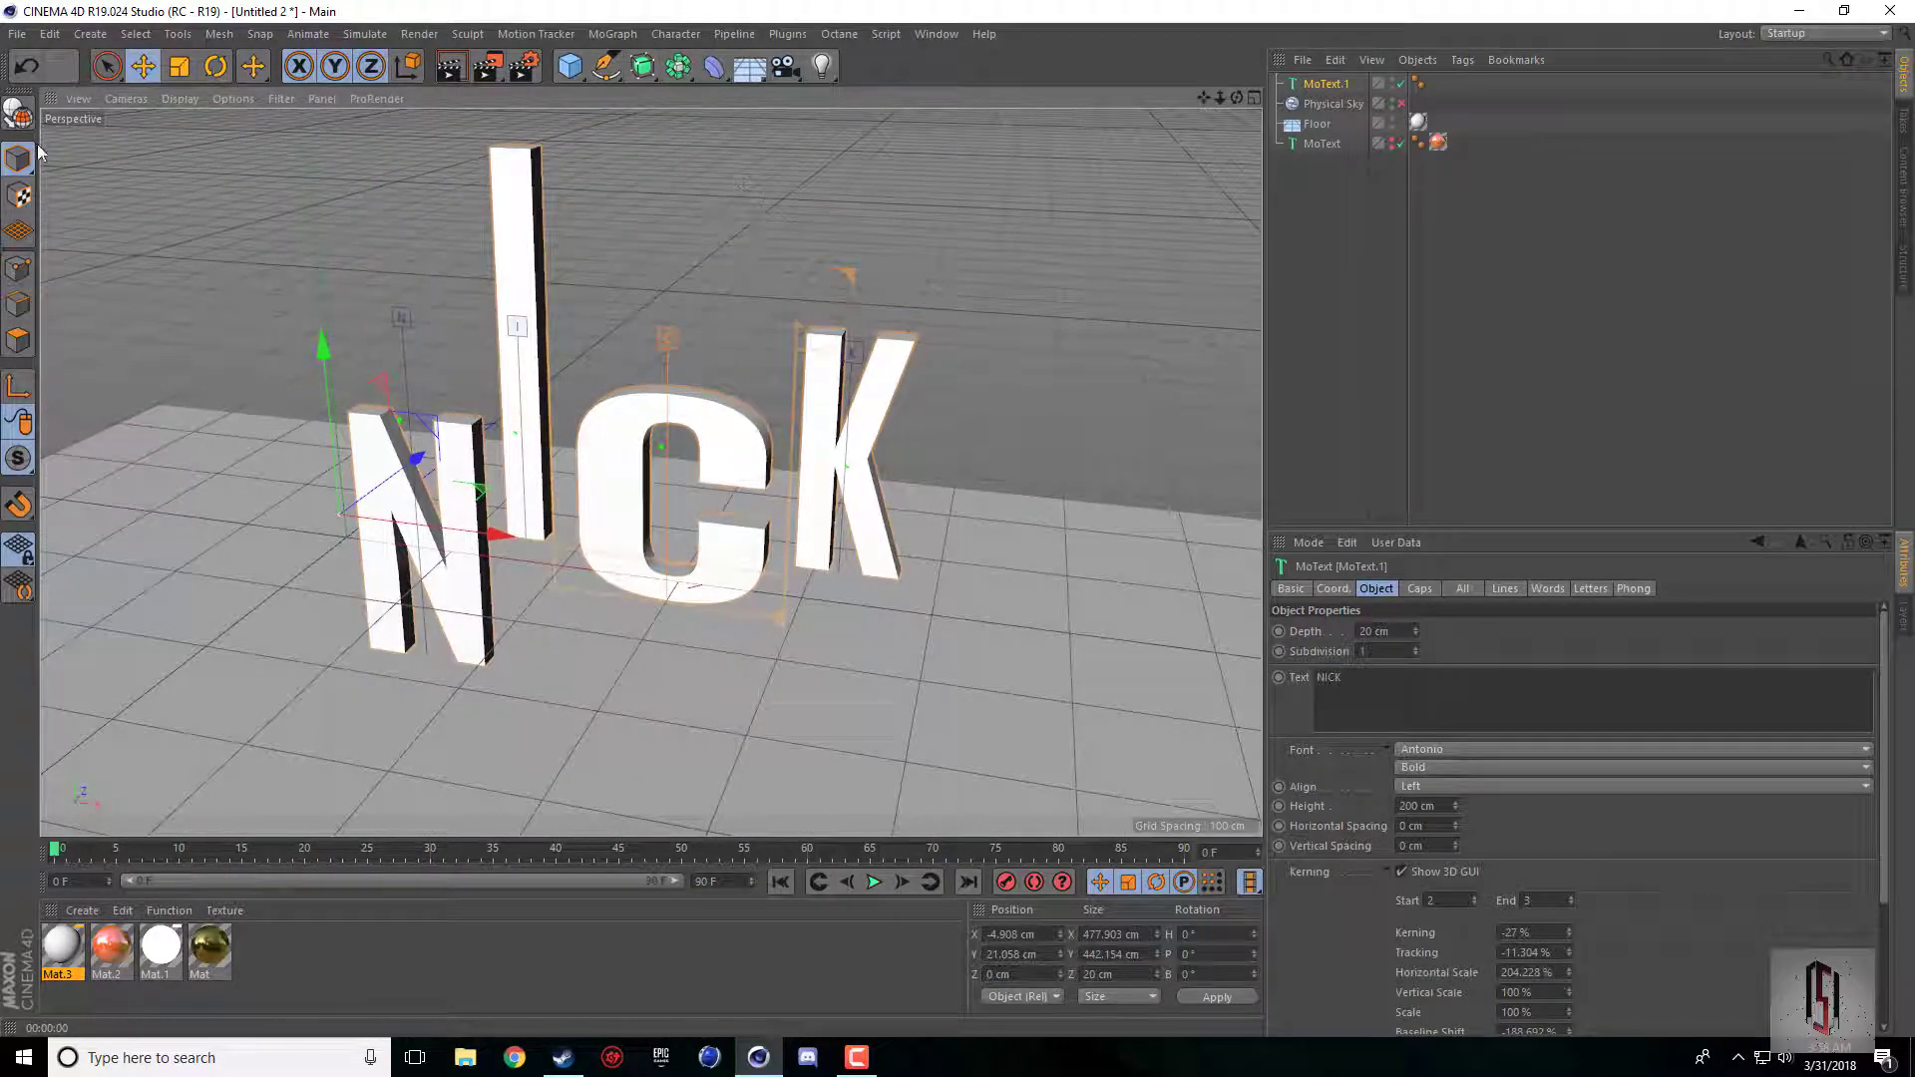
left_click(1390, 872)
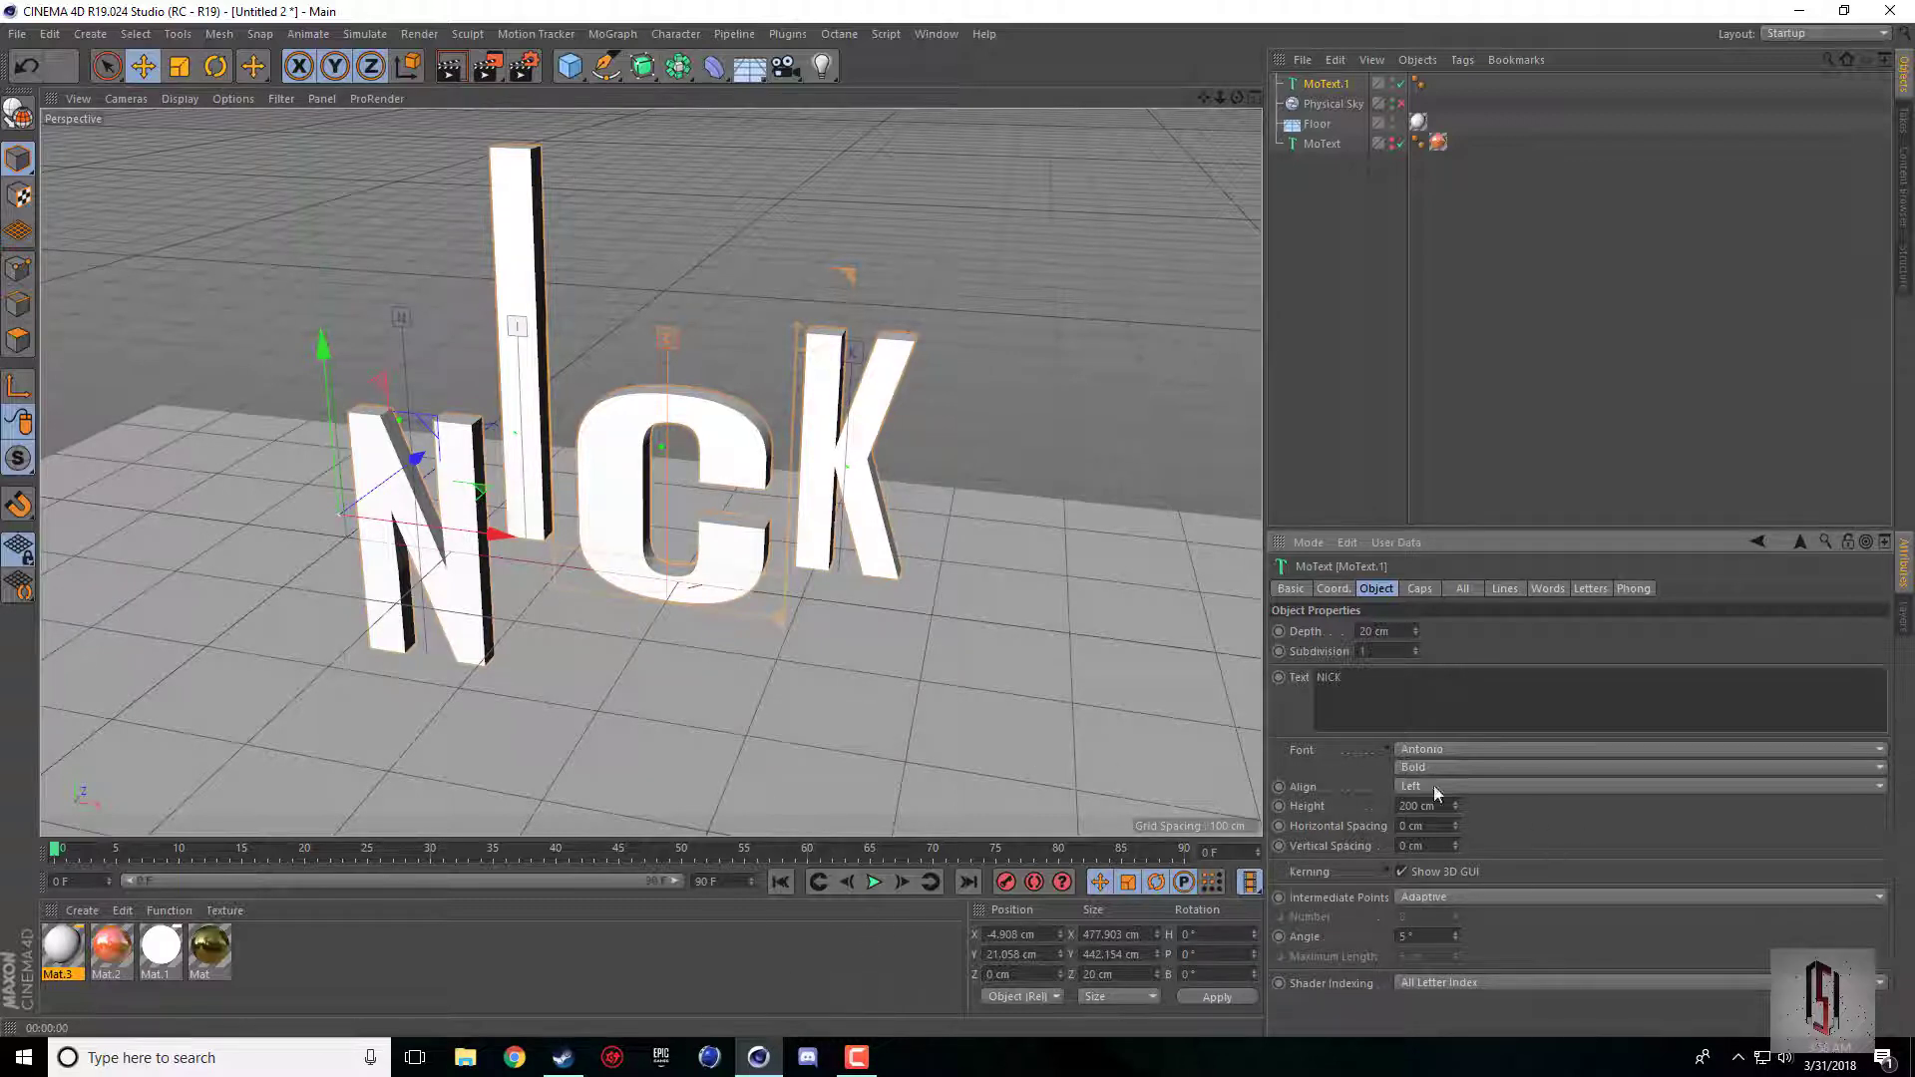
left_click(1403, 871)
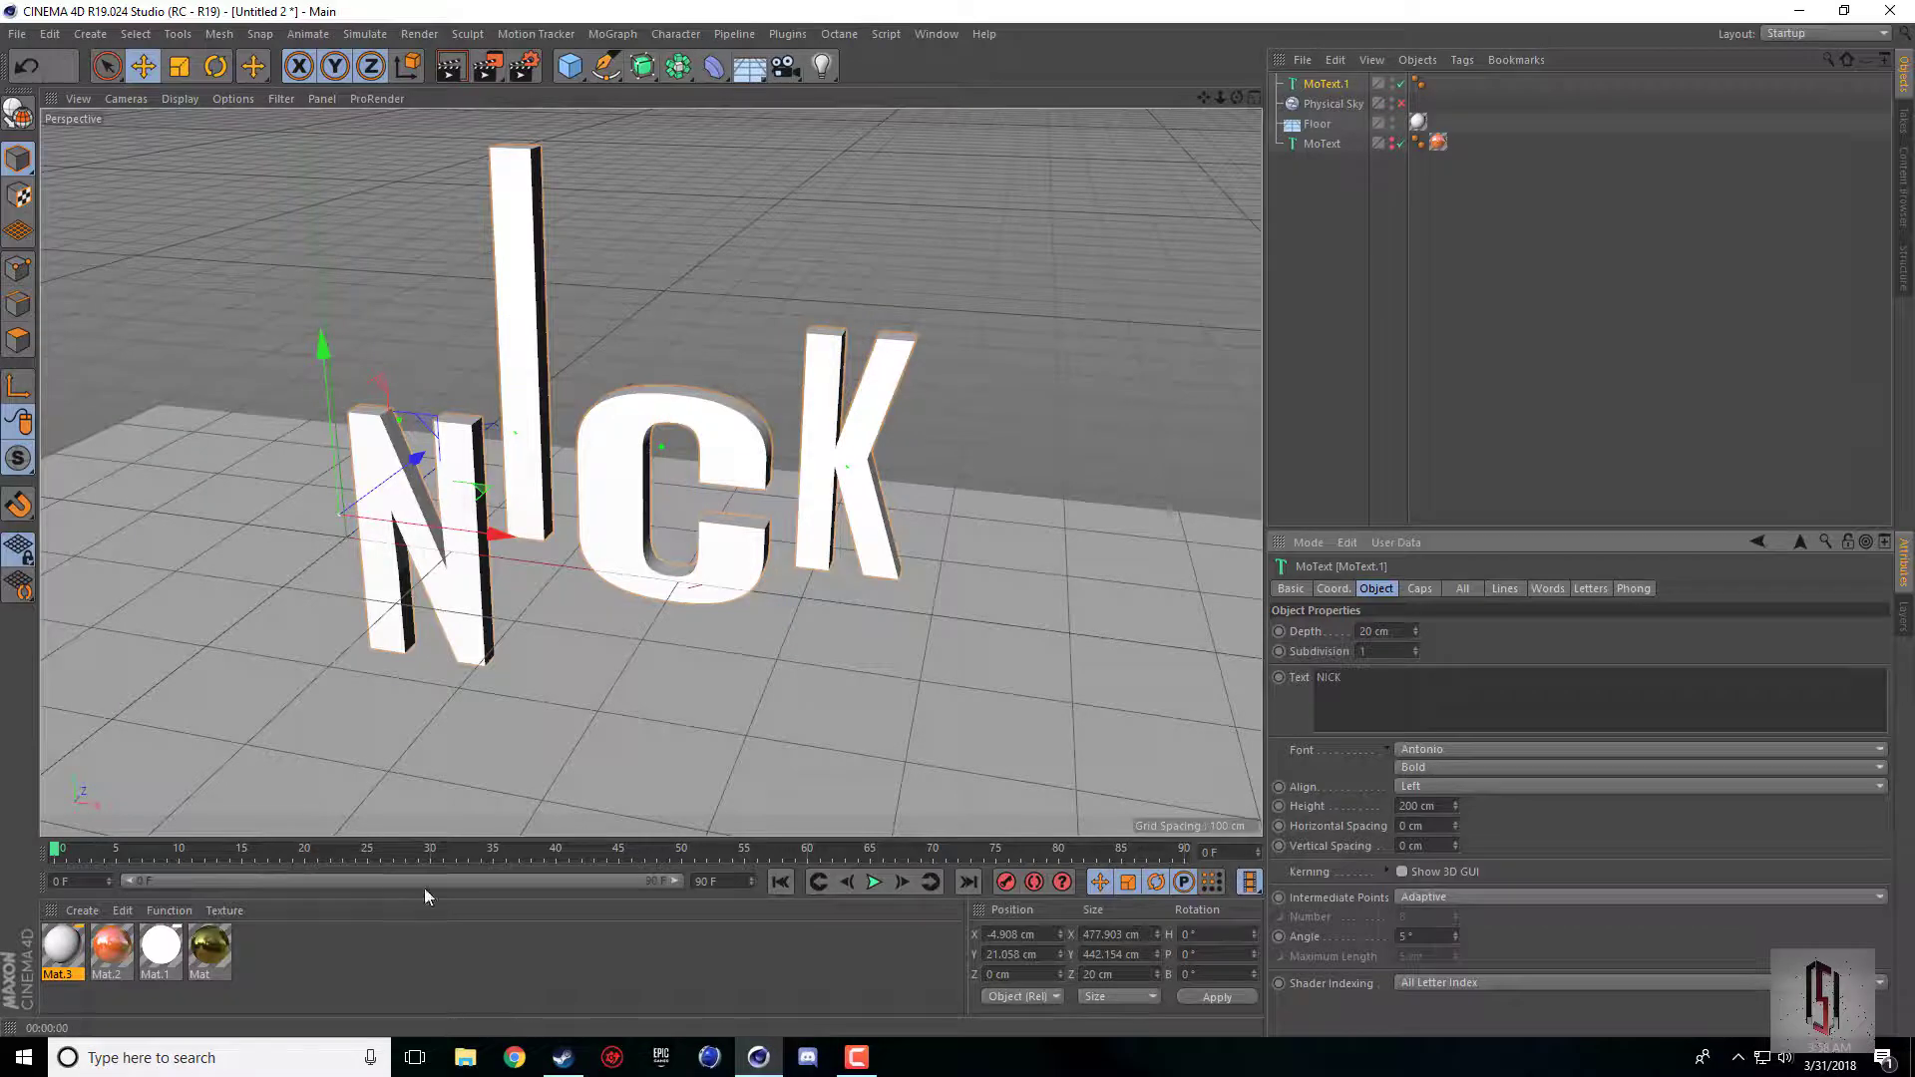
left_click_drag(1236, 96, 1193, 93)
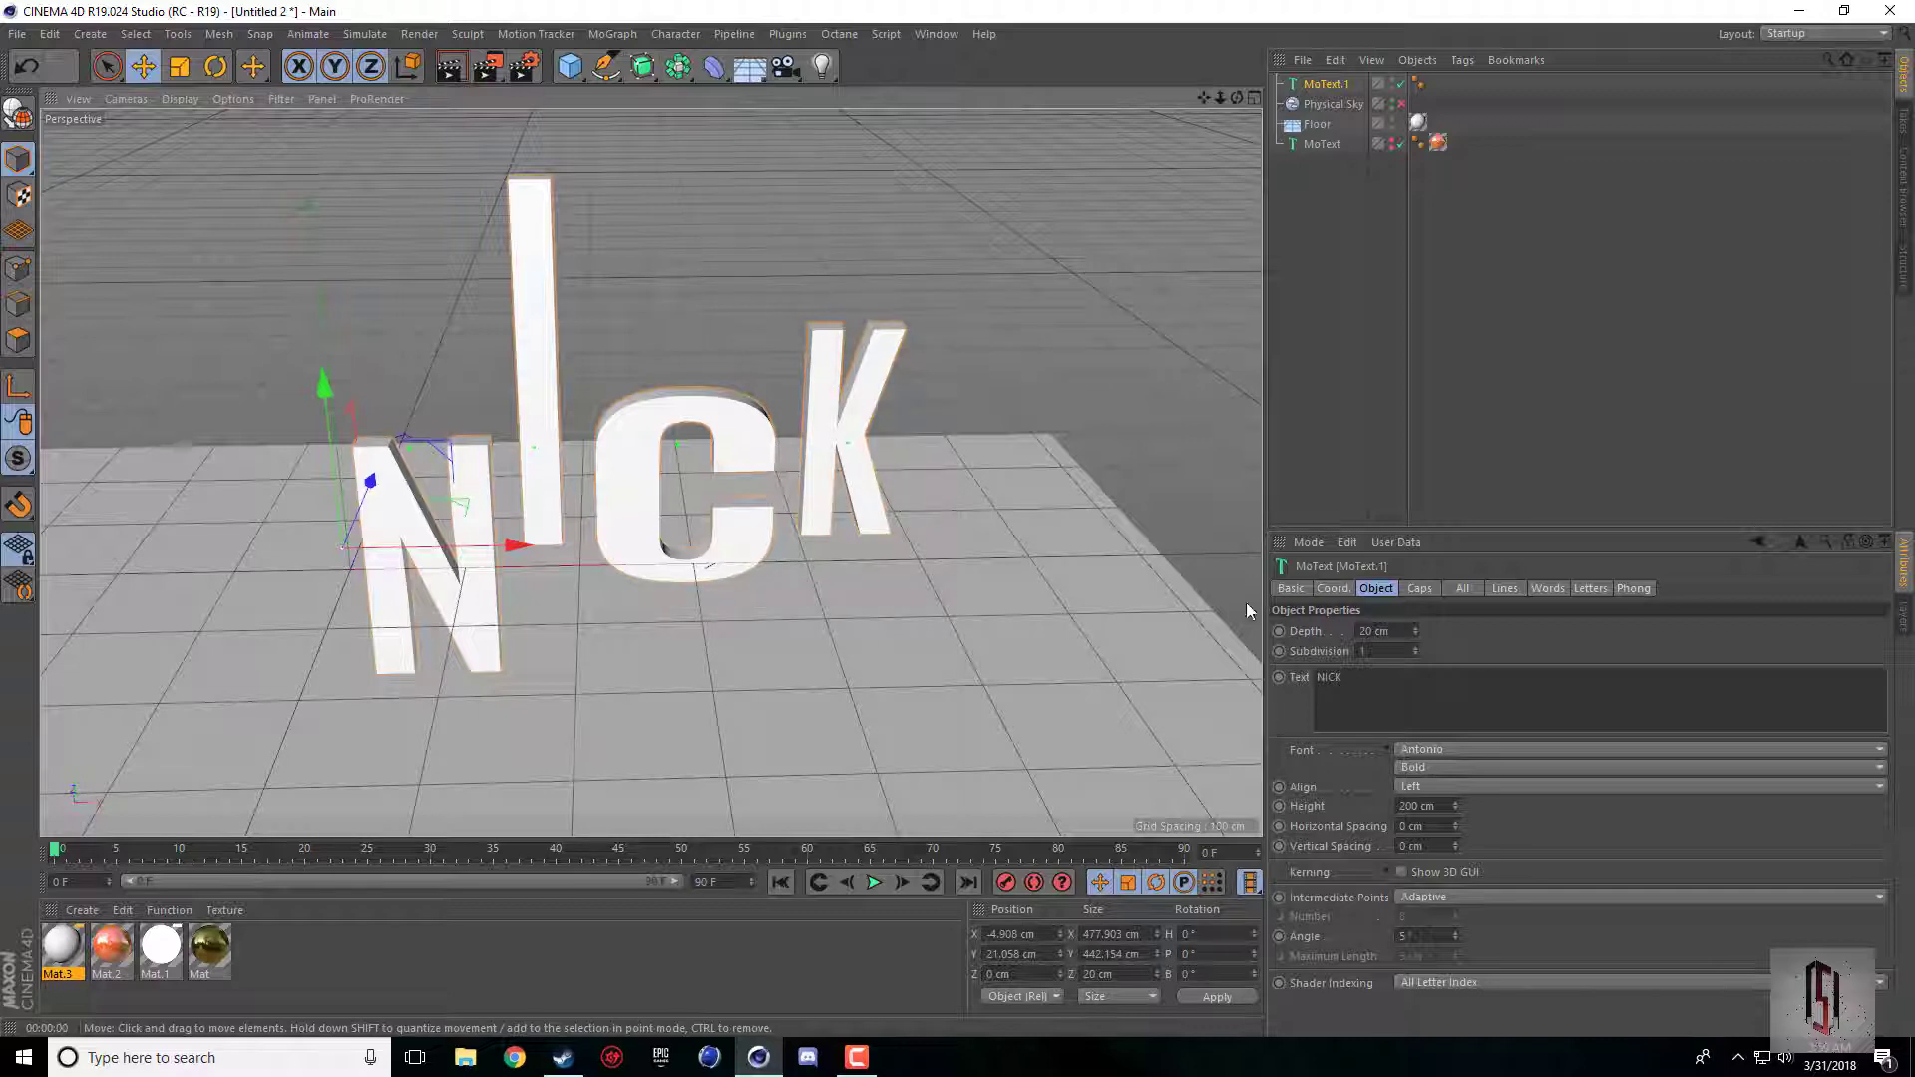
mouse_move(1205, 99)
left_mouse_down()
mouse_move(1253, 99)
mouse_move(1236, 65)
mouse_move(1193, 112)
left_mouse_up()
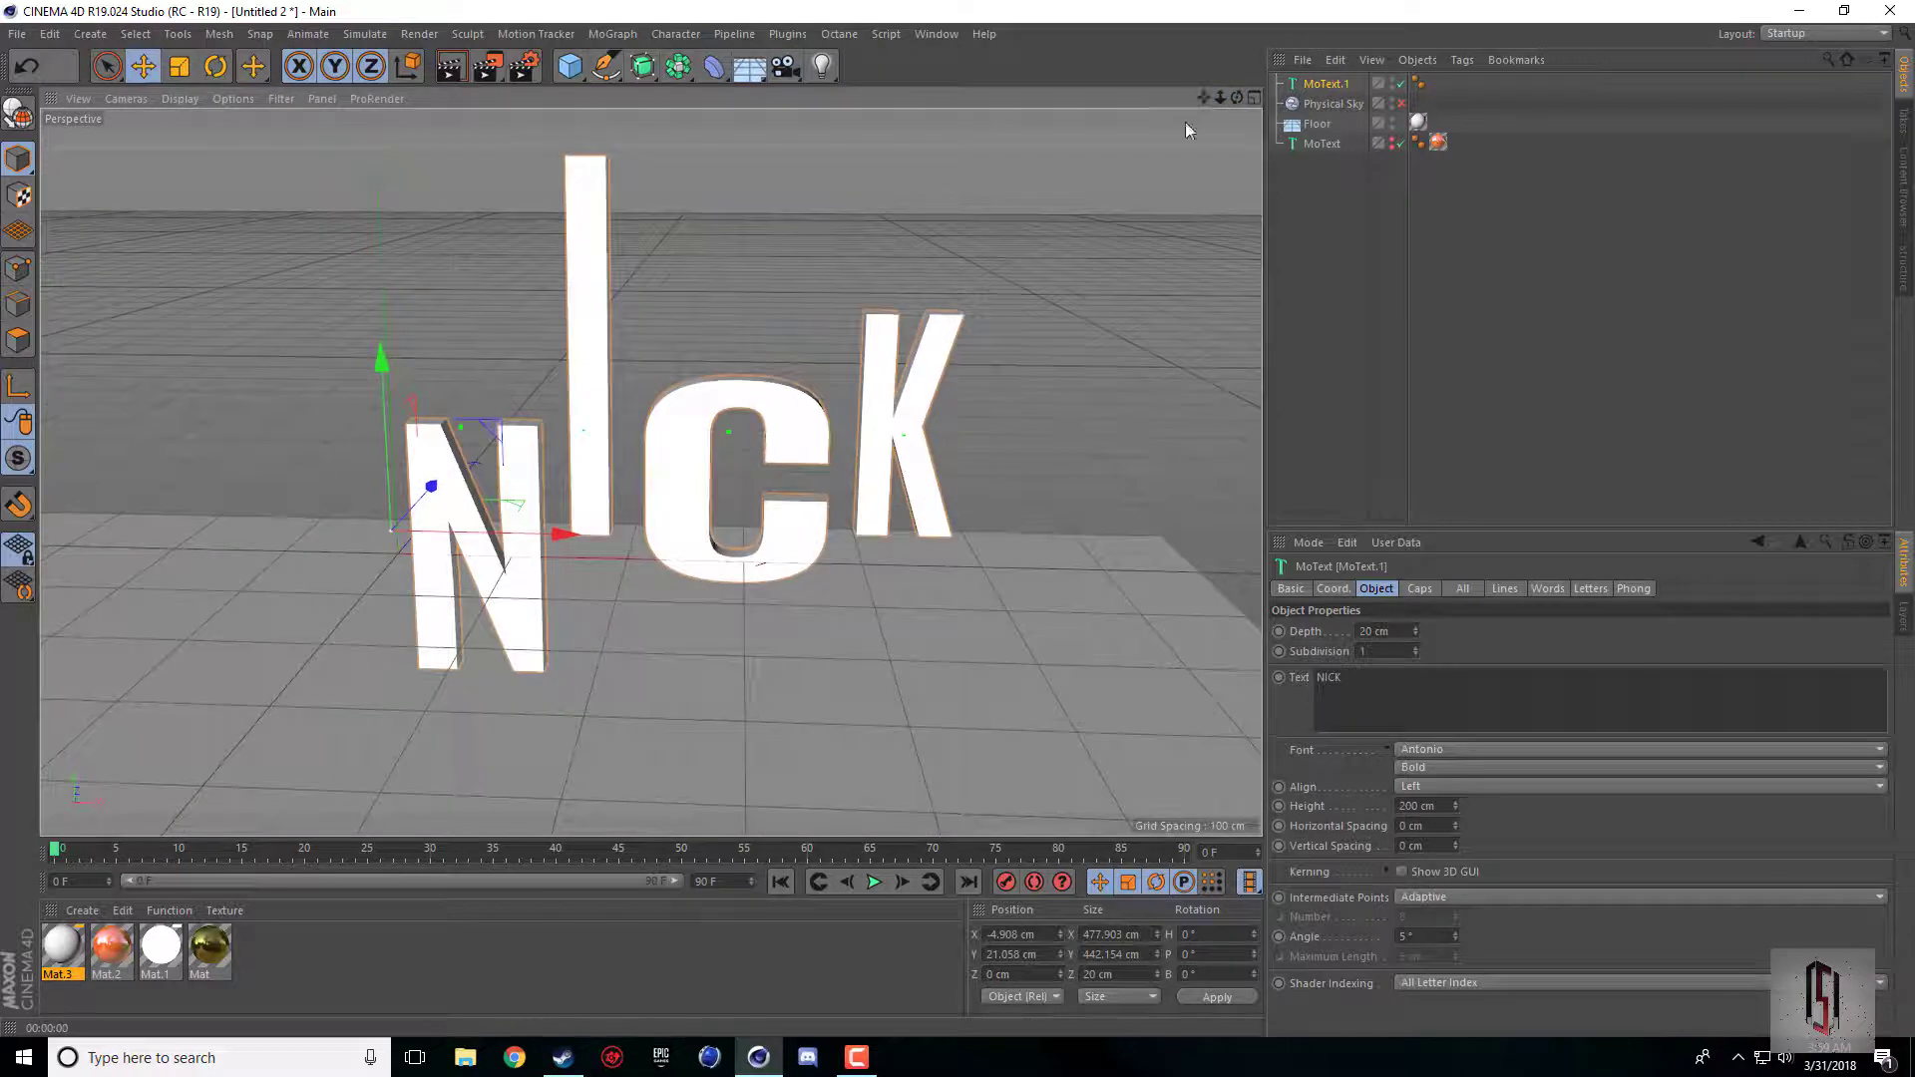